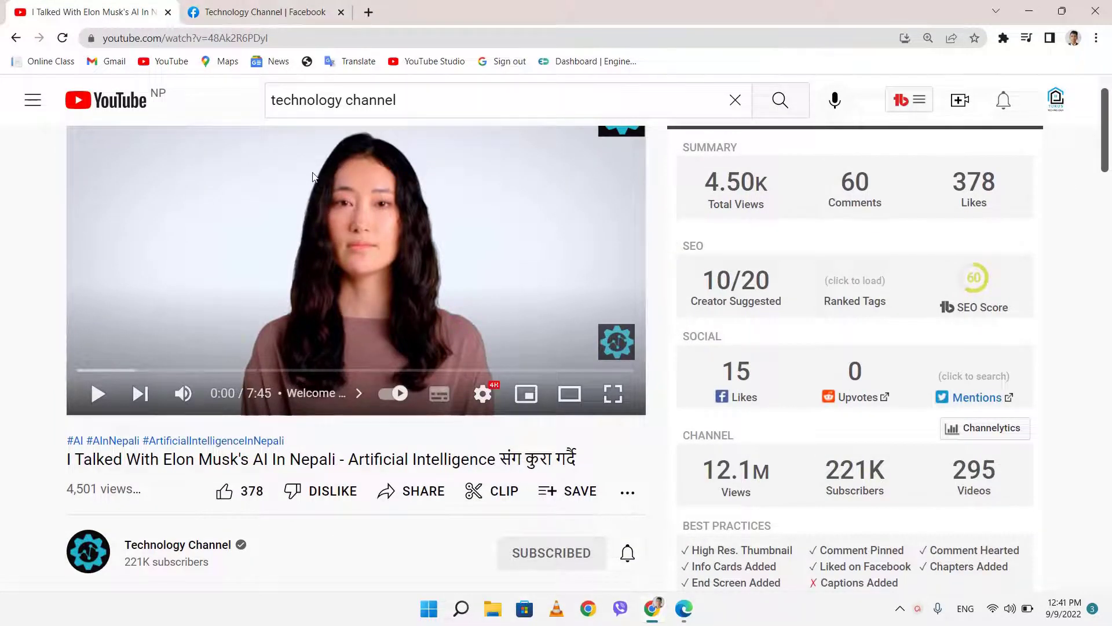
- Review the comments on the Technology Channel Facebook video post, and play a few seconds of its AI presenter video
{"action": "left_click", "coordinate": [266, 12]}
{"action": "scroll", "coordinate": [599, 315], "scroll_direction": "down", "scroll_amount": 4}
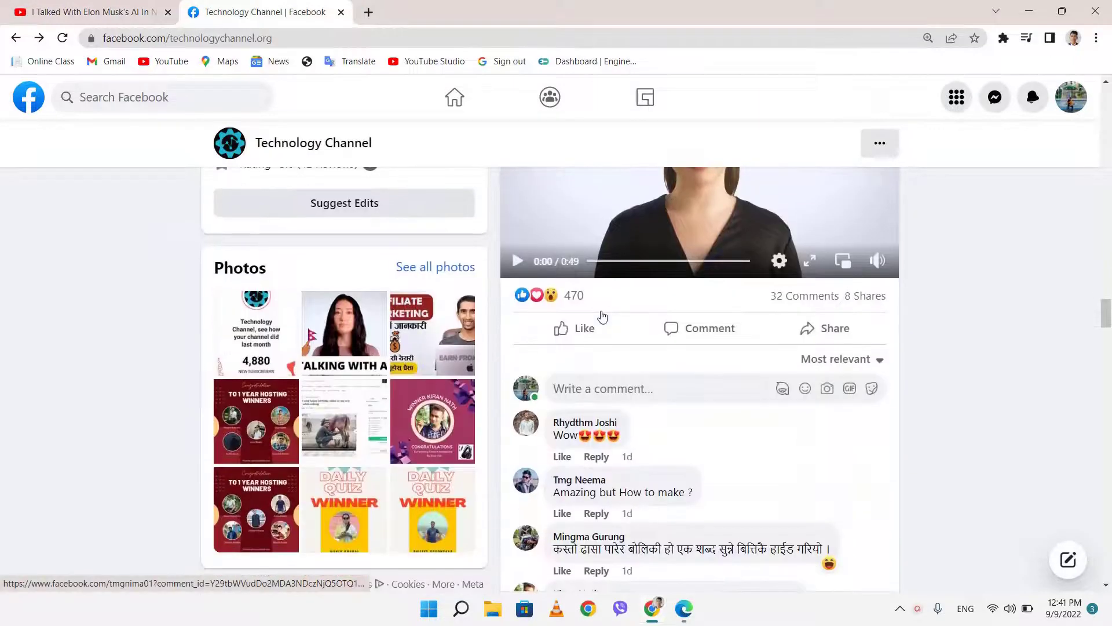
{"action": "scroll", "coordinate": [668, 451], "scroll_direction": "down", "scroll_amount": 4}
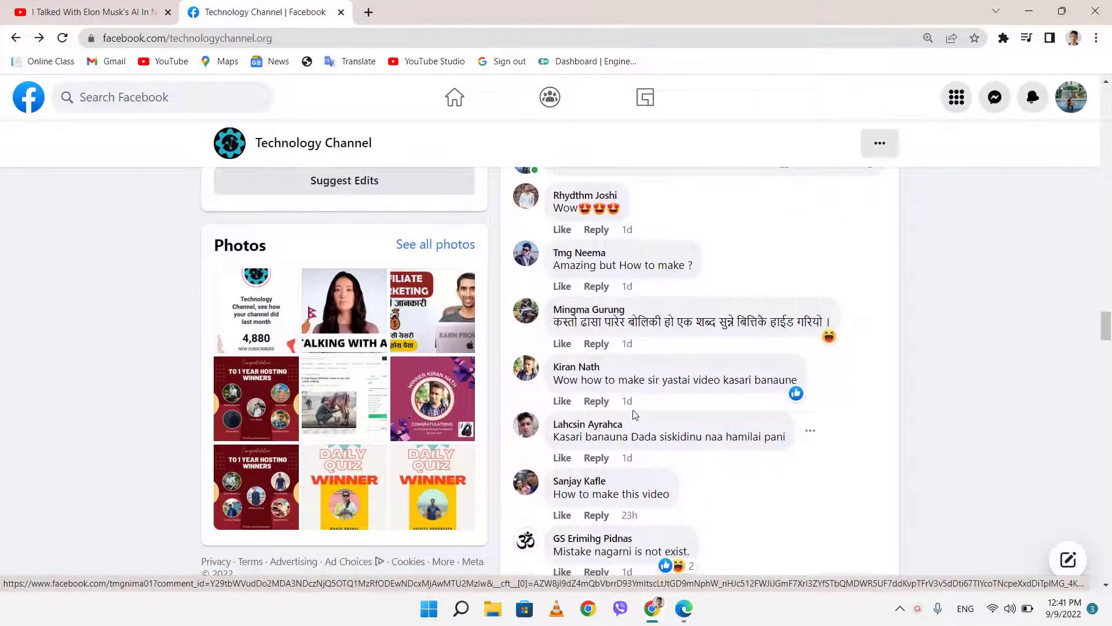
{"action": "scroll", "coordinate": [626, 408], "scroll_direction": "up", "scroll_amount": 6}
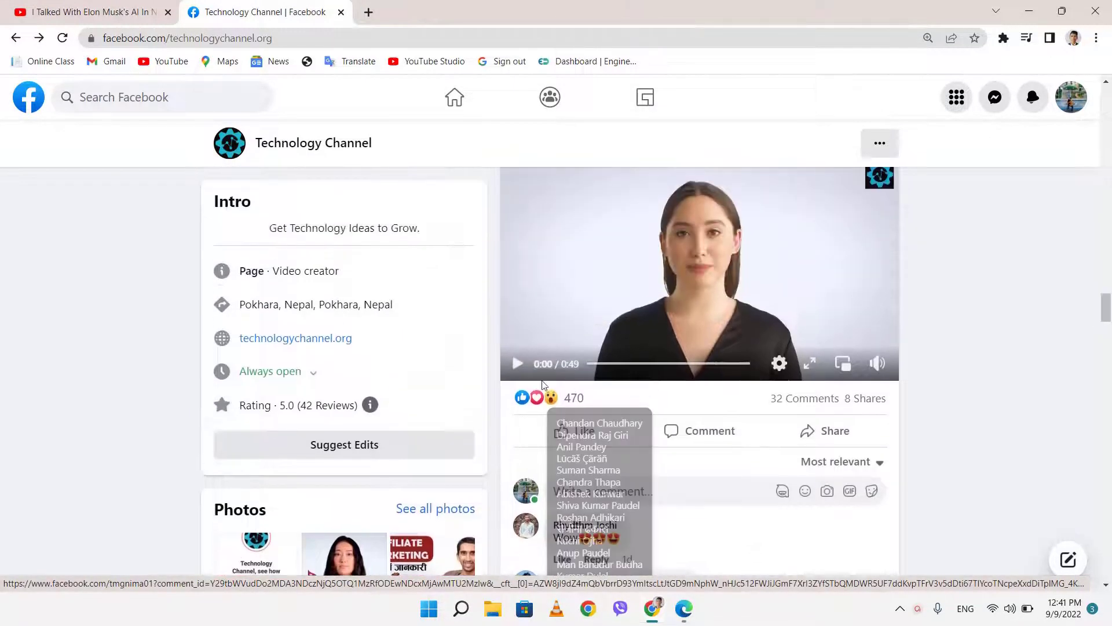
{"action": "left_click", "coordinate": [519, 370]}
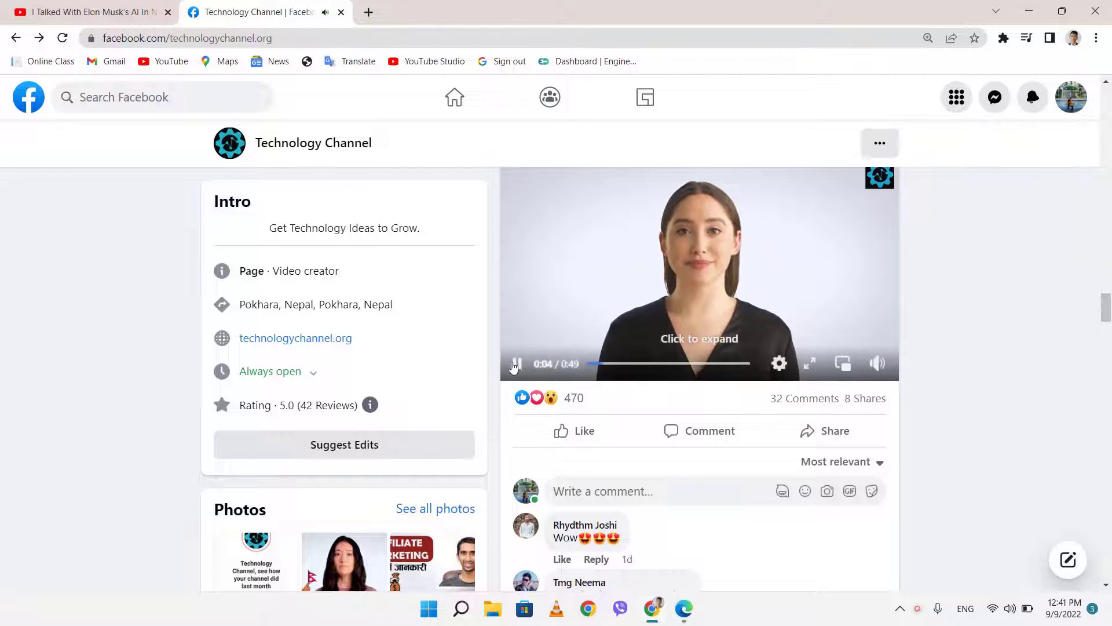
{"action": "left_click", "coordinate": [517, 365]}
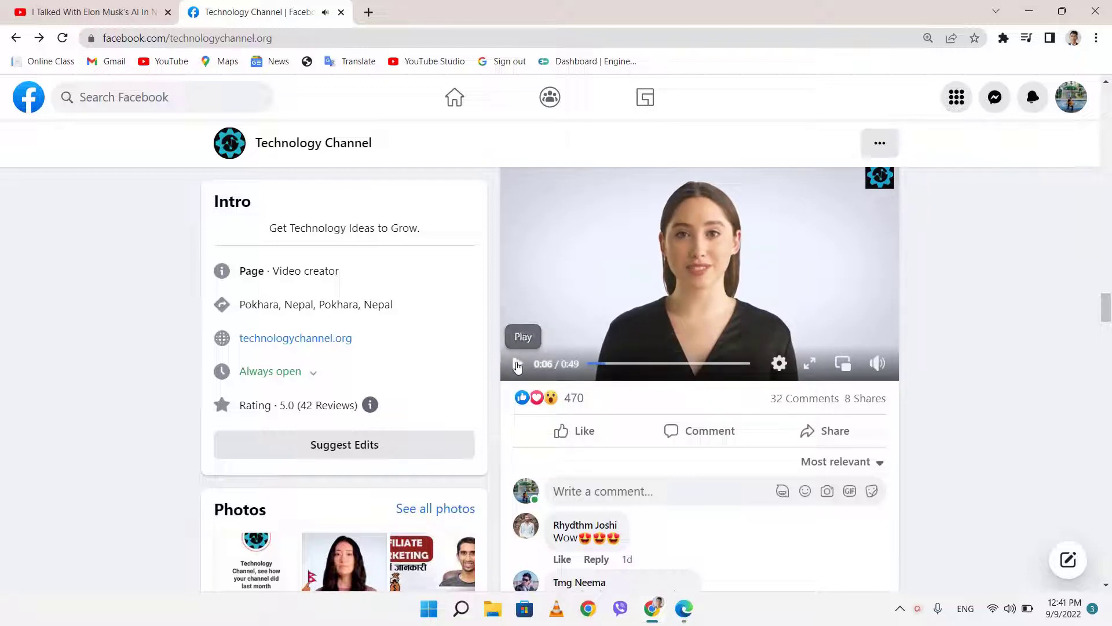
- Play a few seconds of the YouTube video about talking with Elon Musk's AI, and return to the Facebook page
{"action": "left_click", "coordinate": [83, 10]}
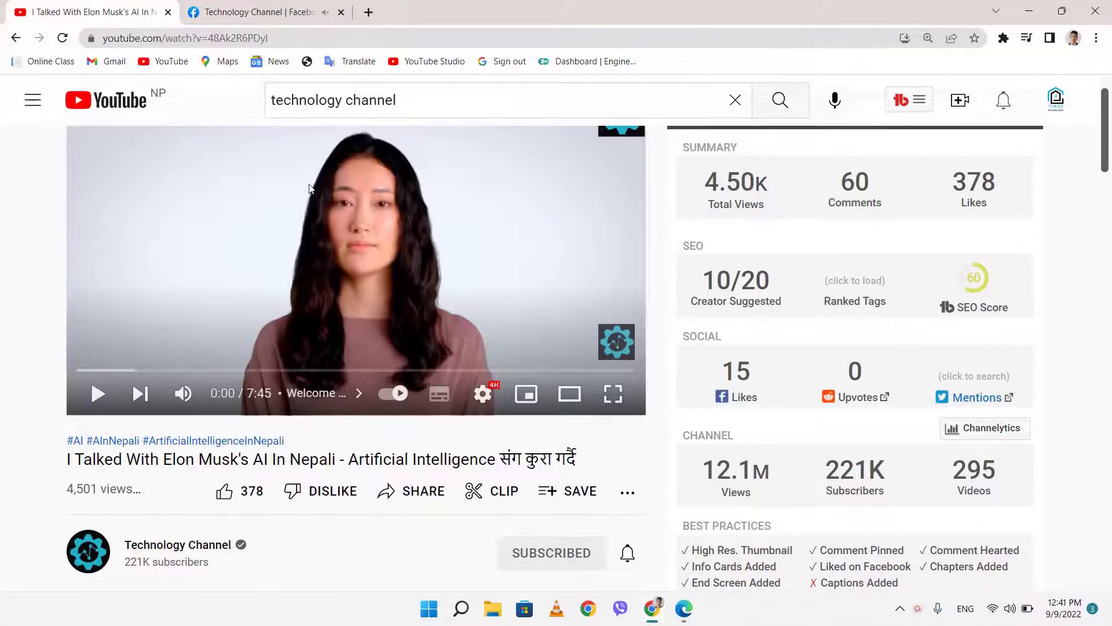
{"action": "left_click", "coordinate": [98, 395]}
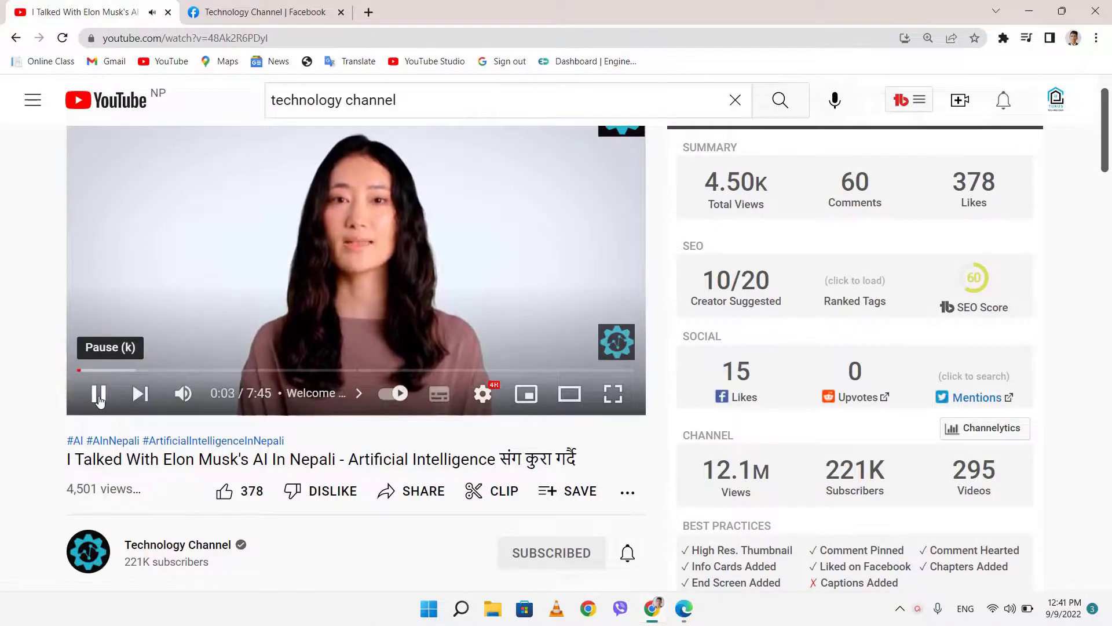
{"action": "left_click", "coordinate": [98, 400]}
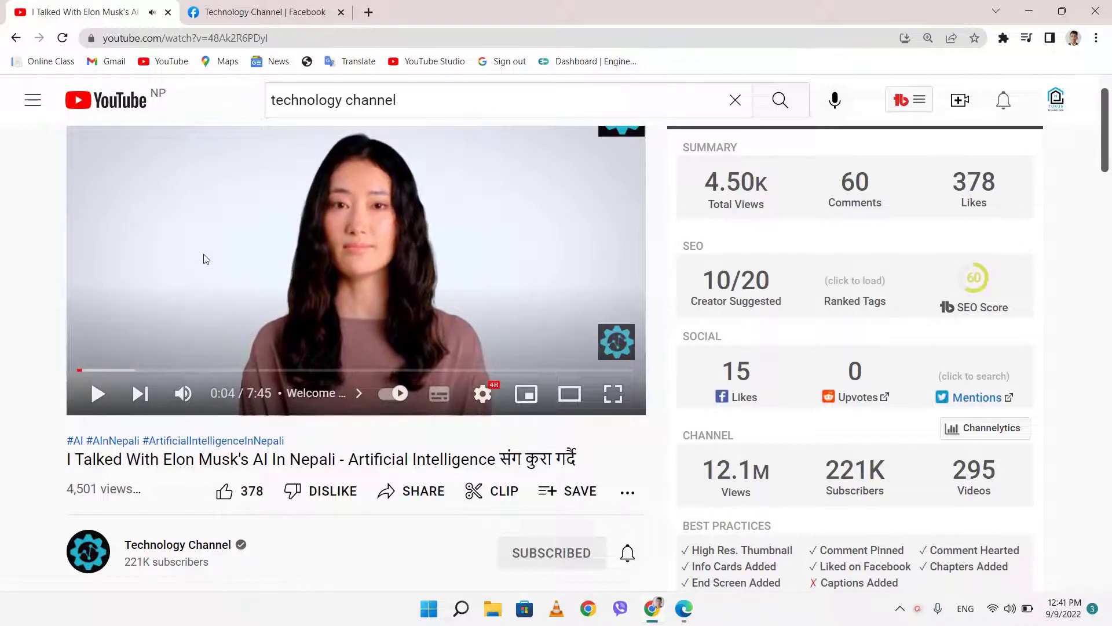
{"action": "left_click", "coordinate": [255, 9]}
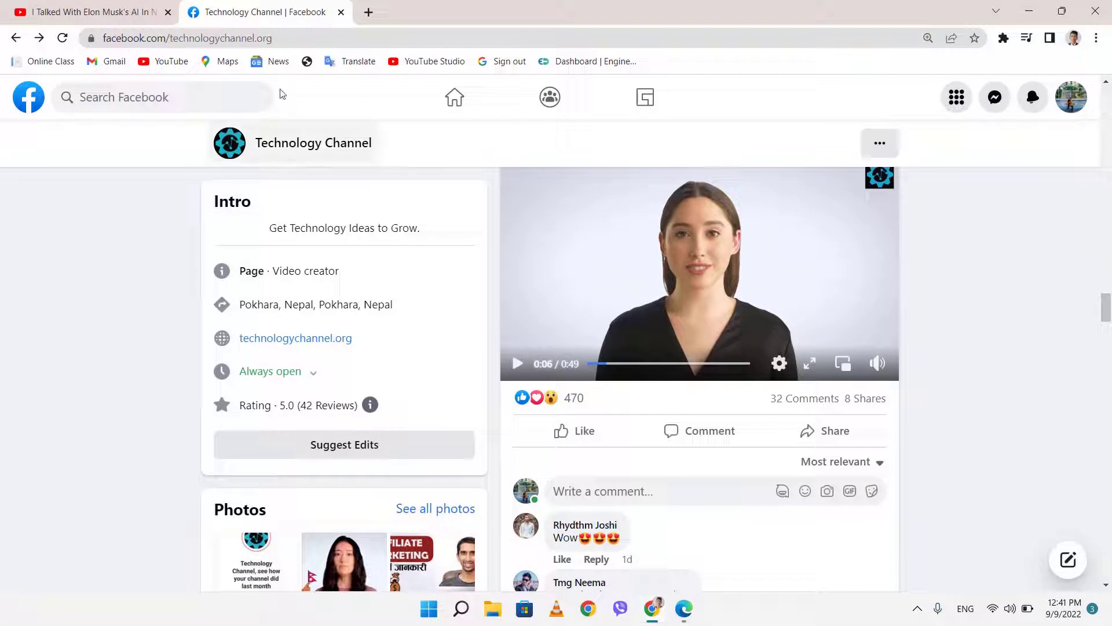
{"action": "mouse_move", "coordinate": [153, 13]}
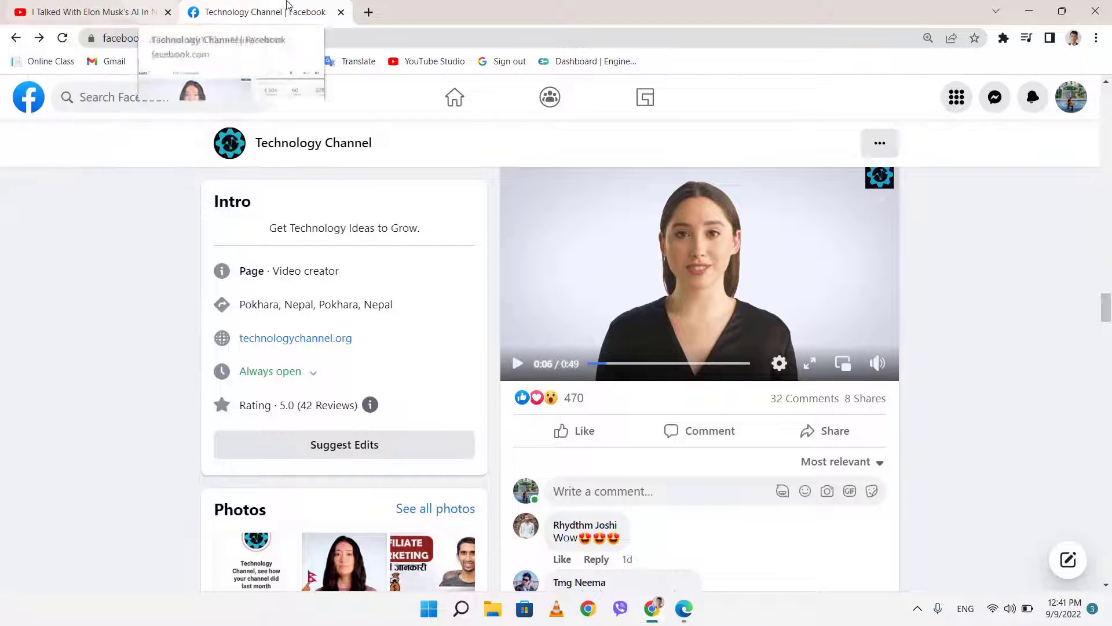
- Open the Synthesia free AI video demo page in a new browser tab
{"action": "left_click", "coordinate": [367, 12]}
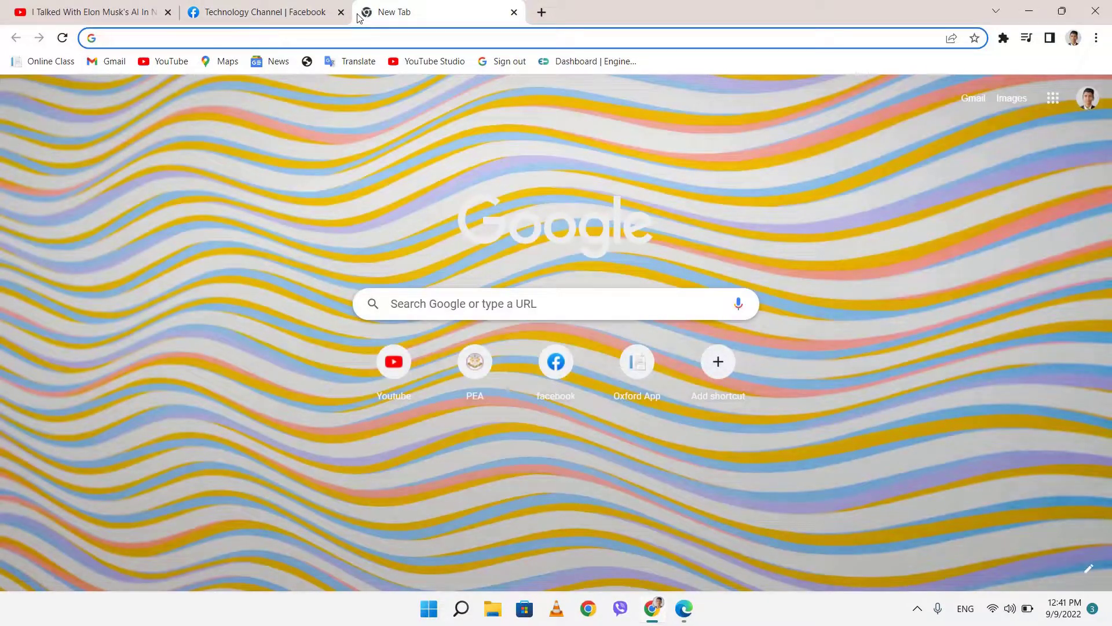
{"action": "left_click", "coordinate": [258, 5]}
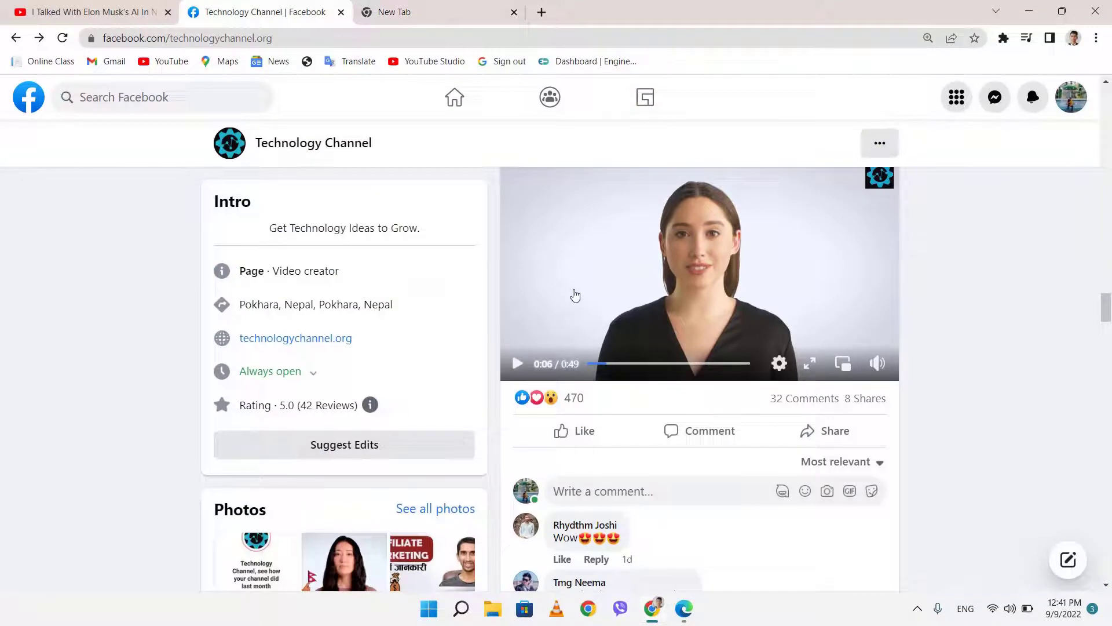
{"action": "left_click", "coordinate": [450, 8]}
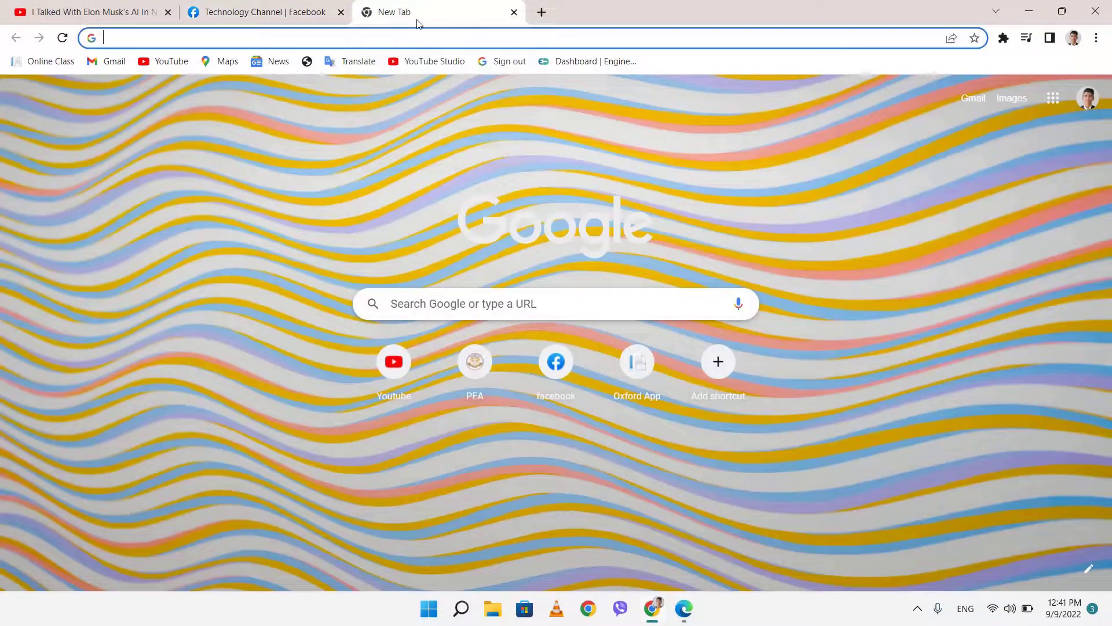
{"action": "type", "text": "sy"}
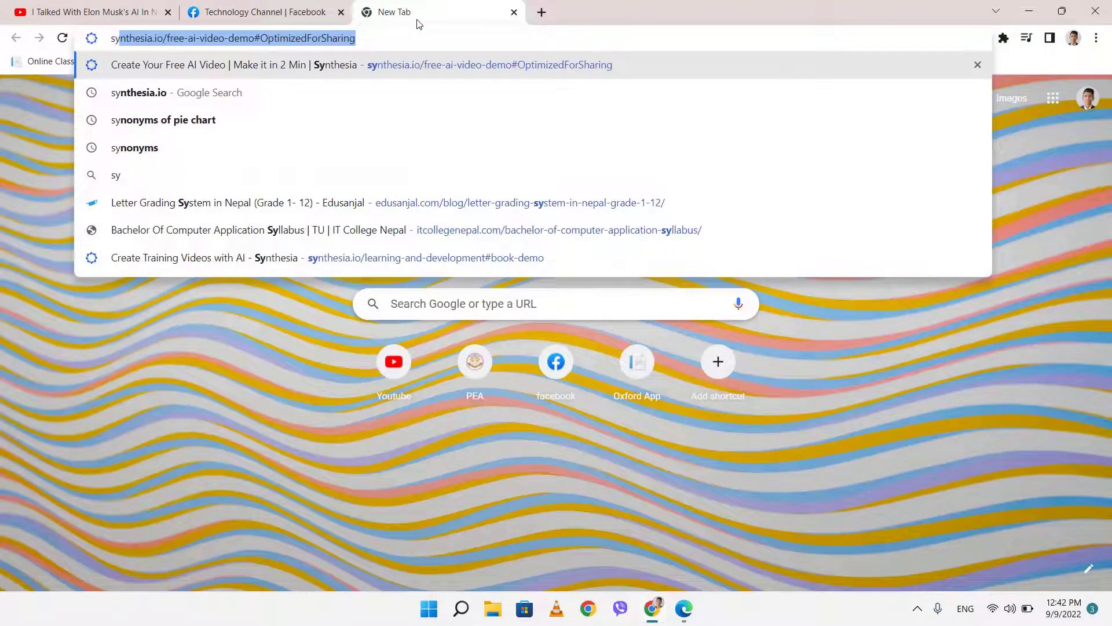
{"action": "type", "text": "nthesi"}
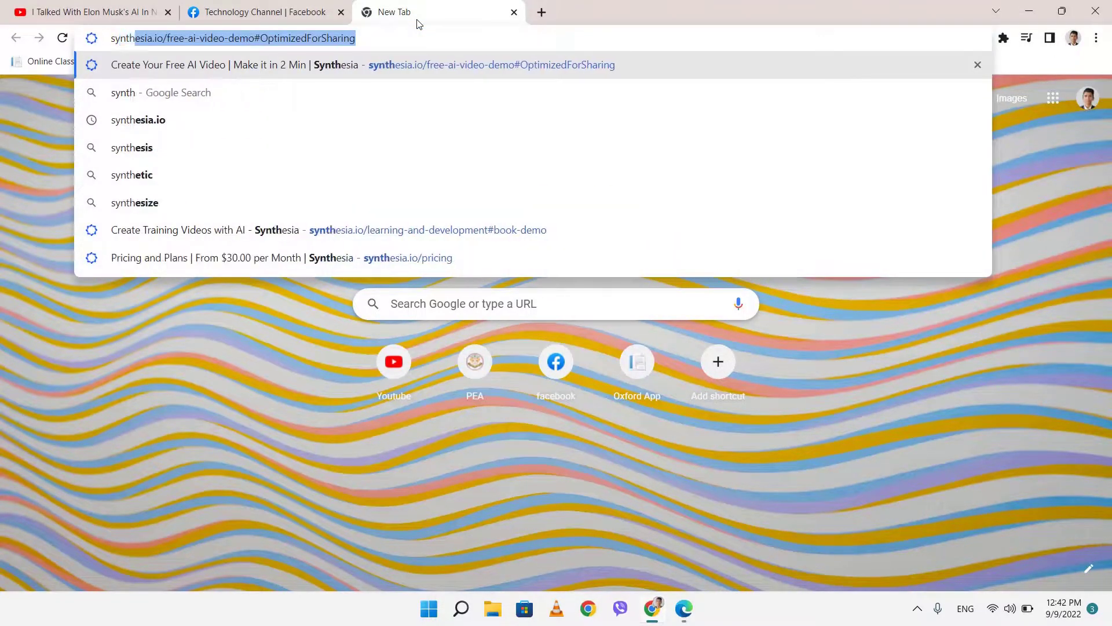
{"action": "type", "text": "a"}
{"action": "key", "text": "Return"}
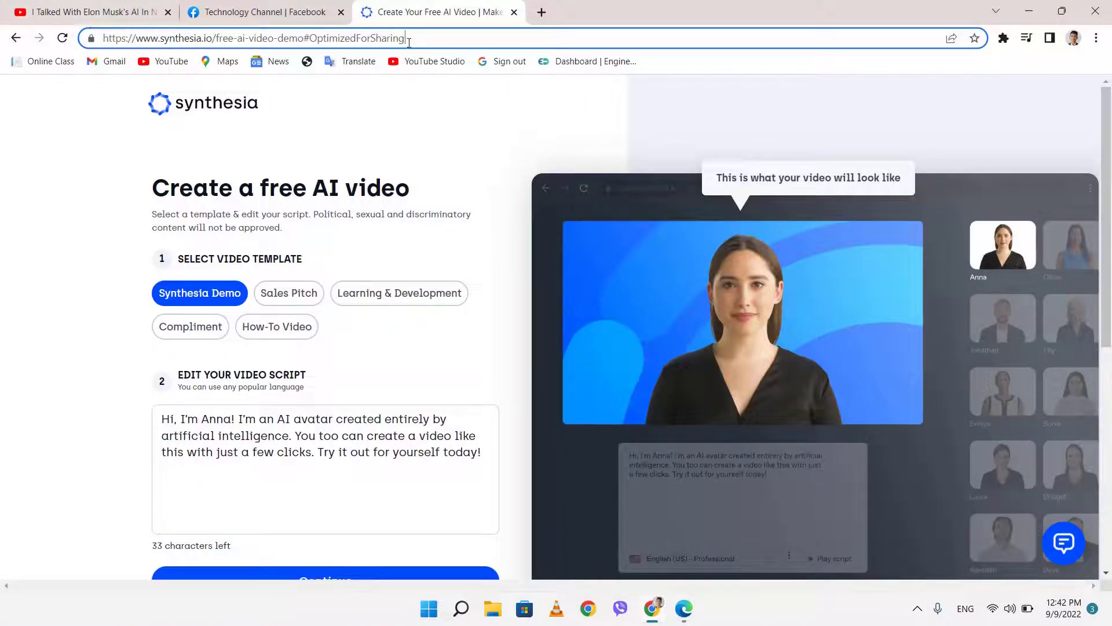
- Search Google for "synthesia" and open the Synthesia.io website from the results
{"action": "key", "text": "BackSpace"}
{"action": "key", "text": "BackSpace"}
{"action": "key", "text": "BackSpace"}
{"action": "key", "text": "BackSpace"}
{"action": "key", "text": "BackSpace"}
{"action": "key", "text": "BackSpace"}
{"action": "key", "text": "BackSpace"}
{"action": "key", "text": "BackSpace"}
{"action": "key", "text": "BackSpace"}
{"action": "key", "text": "BackSpace"}
{"action": "key", "text": "BackSpace"}
{"action": "key", "text": "BackSpace"}
{"action": "key", "text": "BackSpace"}
{"action": "key", "text": "BackSpace"}
{"action": "key", "text": "BackSpace"}
{"action": "key", "text": "BackSpace"}
{"action": "key", "text": "BackSpace"}
{"action": "key", "text": "BackSpace"}
{"action": "key", "text": "BackSpace"}
{"action": "key", "text": "BackSpace"}
{"action": "key", "text": "BackSpace"}
{"action": "key", "text": "BackSpace"}
{"action": "key", "text": "BackSpace"}
{"action": "key", "text": "BackSpace"}
{"action": "key", "text": "BackSpace"}
{"action": "key", "text": "BackSpace"}
{"action": "key", "text": "BackSpace"}
{"action": "key", "text": "BackSpace"}
{"action": "key", "text": "BackSpace"}
{"action": "key", "text": "BackSpace"}
{"action": "key", "text": "BackSpace"}
{"action": "key", "text": "BackSpace"}
{"action": "key", "text": "BackSpace"}
{"action": "key", "text": "BackSpace"}
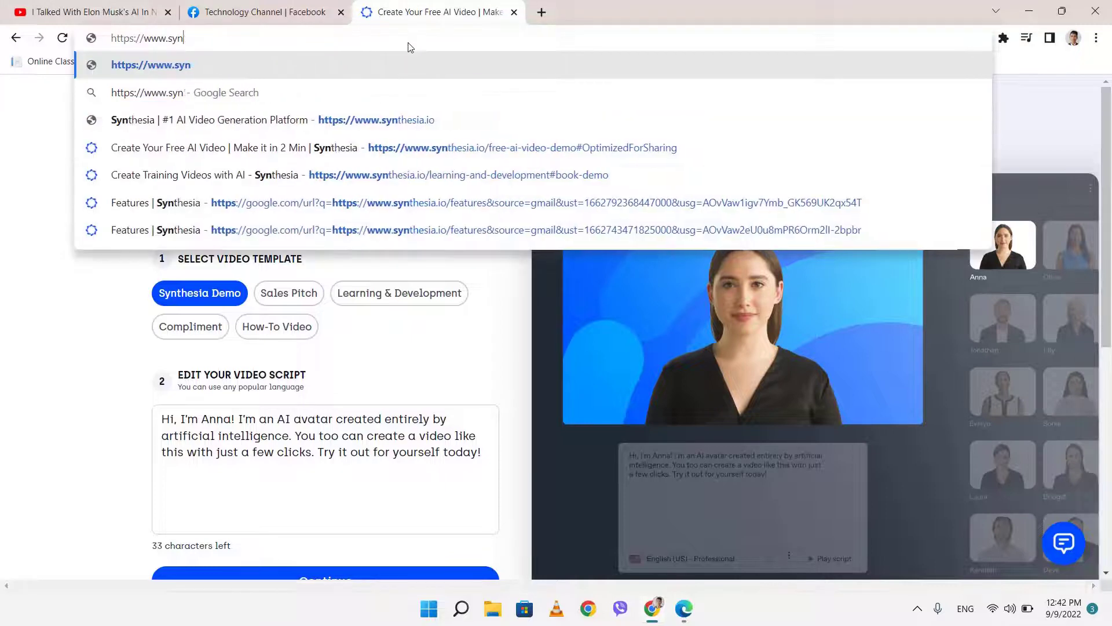
{"action": "type", "text": "syn"}
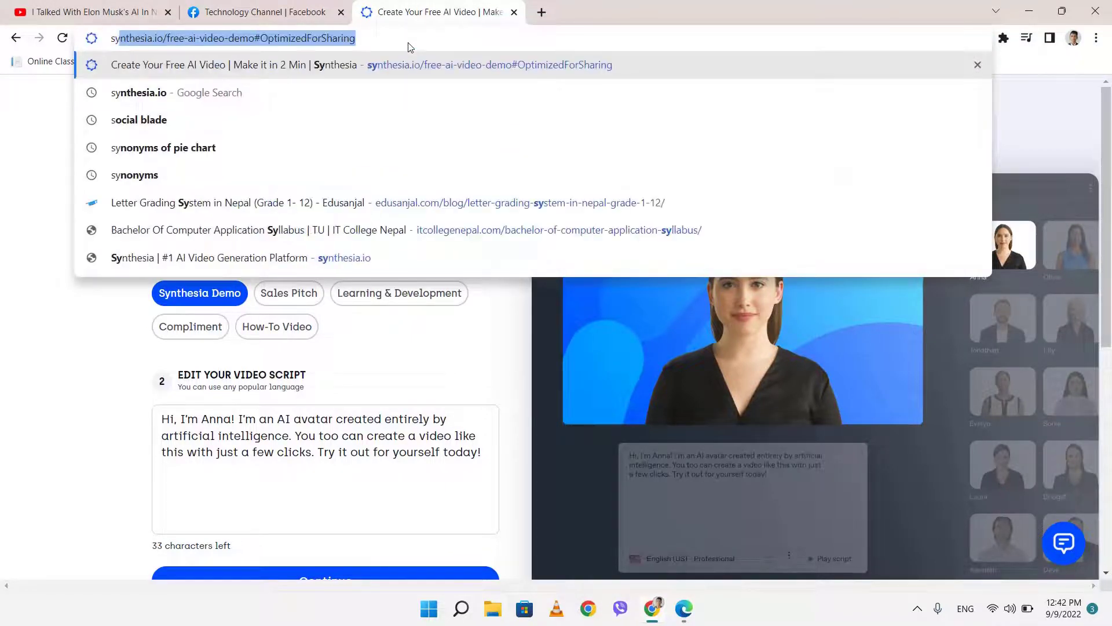
{"action": "type", "text": "thesia"}
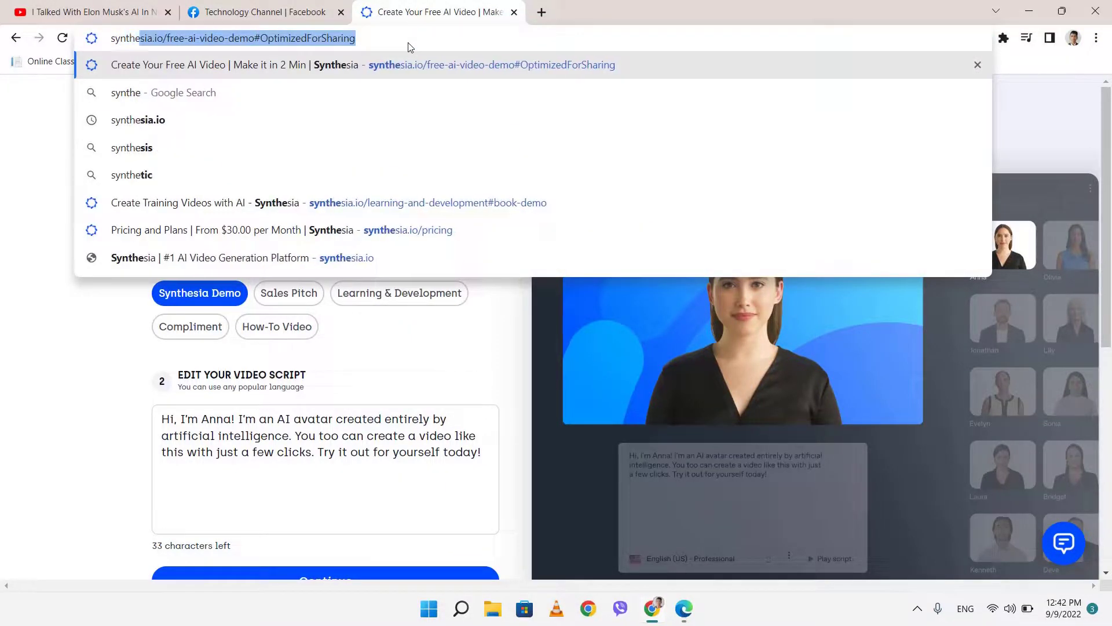
{"action": "left_click", "coordinate": [305, 37]}
{"action": "key", "text": "BackSpace"}
{"action": "key", "text": "BackSpace"}
{"action": "key", "text": "BackSpace"}
{"action": "key", "text": "BackSpace"}
{"action": "key", "text": "BackSpace"}
{"action": "key", "text": "BackSpace"}
{"action": "key", "text": "BackSpace"}
{"action": "key", "text": "BackSpace"}
{"action": "key", "text": "BackSpace"}
{"action": "key", "text": "BackSpace"}
{"action": "key", "text": "BackSpace"}
{"action": "key", "text": "BackSpace"}
{"action": "key", "text": "BackSpace"}
{"action": "key", "text": "BackSpace"}
{"action": "key", "text": "BackSpace"}
{"action": "key", "text": "BackSpace"}
{"action": "key", "text": "BackSpace"}
{"action": "key", "text": "BackSpace"}
{"action": "key", "text": "BackSpace"}
{"action": "key", "text": "BackSpace"}
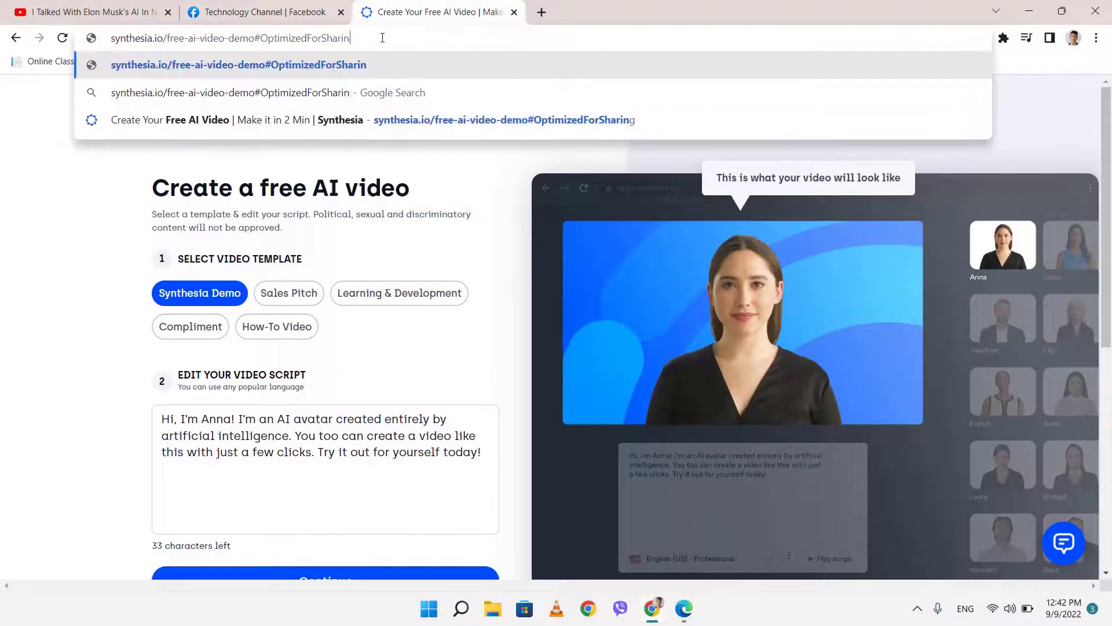
{"action": "key", "text": "BackSpace"}
{"action": "key", "text": "BackSpace"}
{"action": "key", "text": "BackSpace"}
{"action": "key", "text": "BackSpace"}
{"action": "key", "text": "BackSpace"}
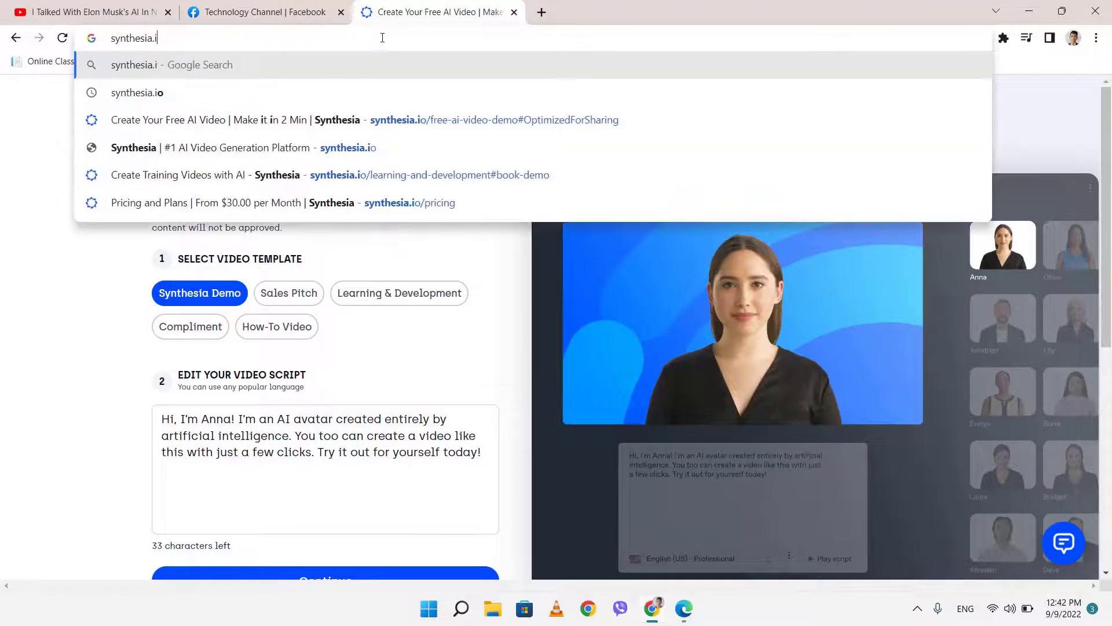
{"action": "key", "text": "Return"}
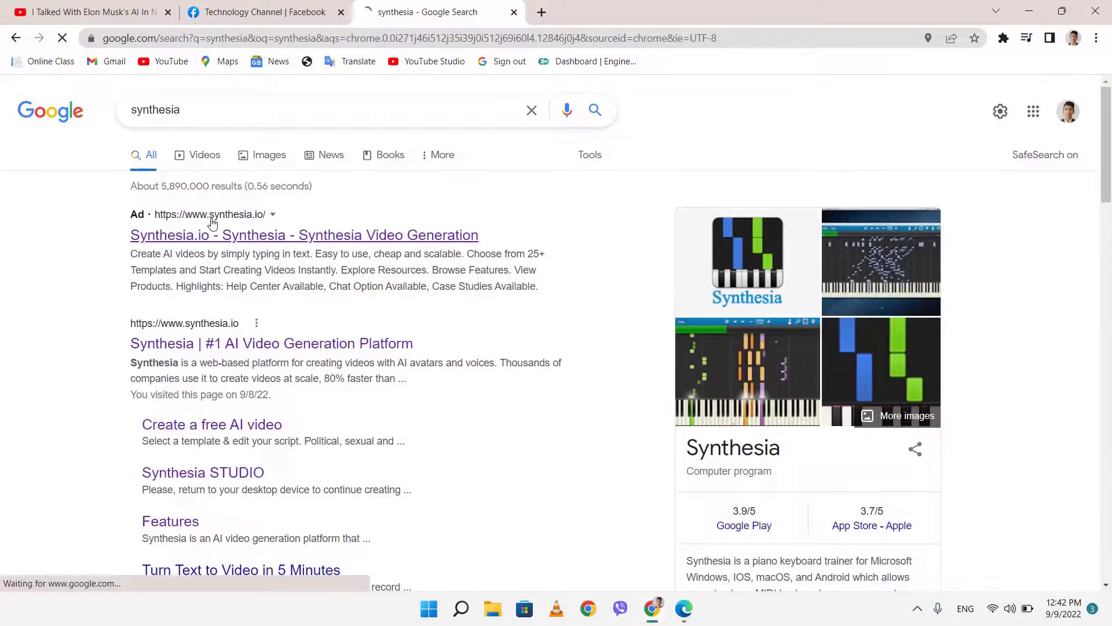
{"action": "scroll", "coordinate": [211, 218], "scroll_direction": "up", "scroll_amount": 5}
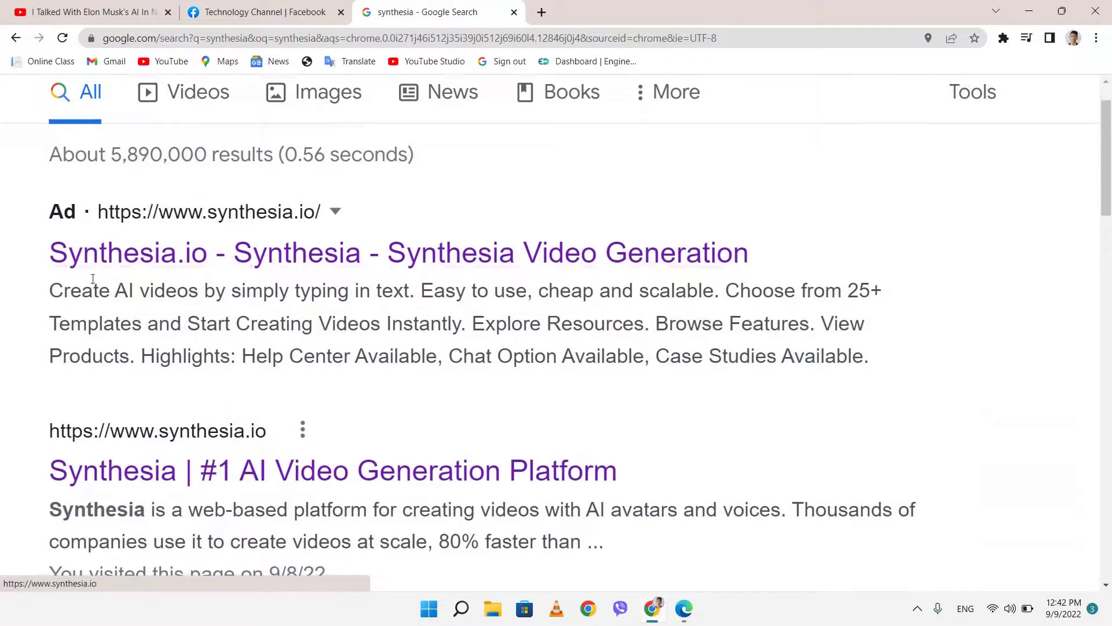
{"action": "left_click", "coordinate": [187, 251]}
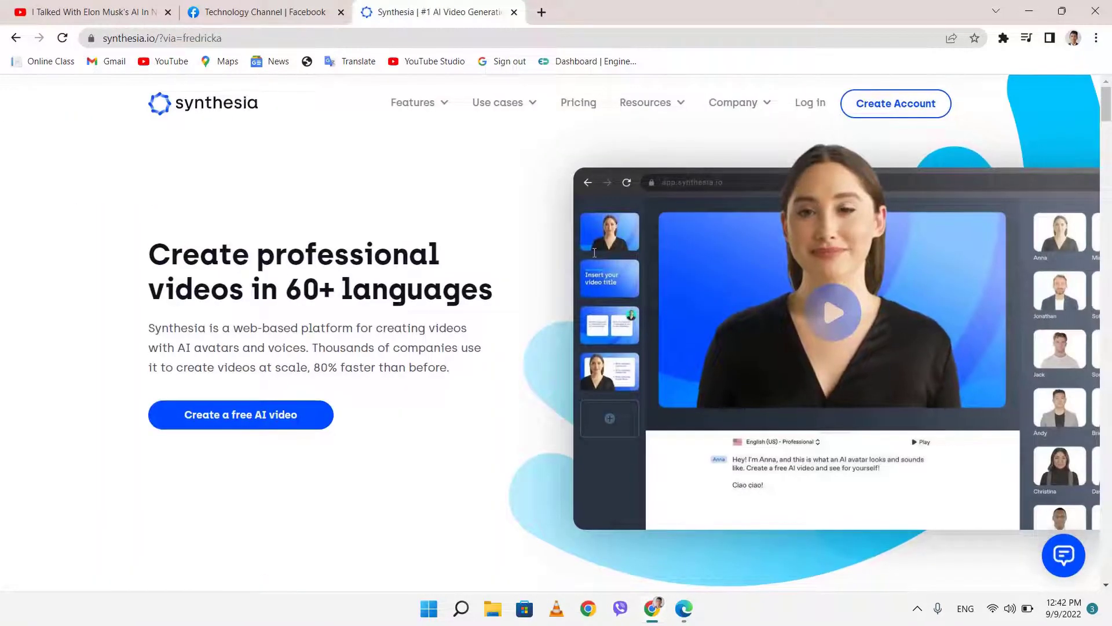
- Play the sample avatar video on the Synthesia homepage and look over the page's introduction and sign-up options
{"action": "left_click", "coordinate": [836, 310]}
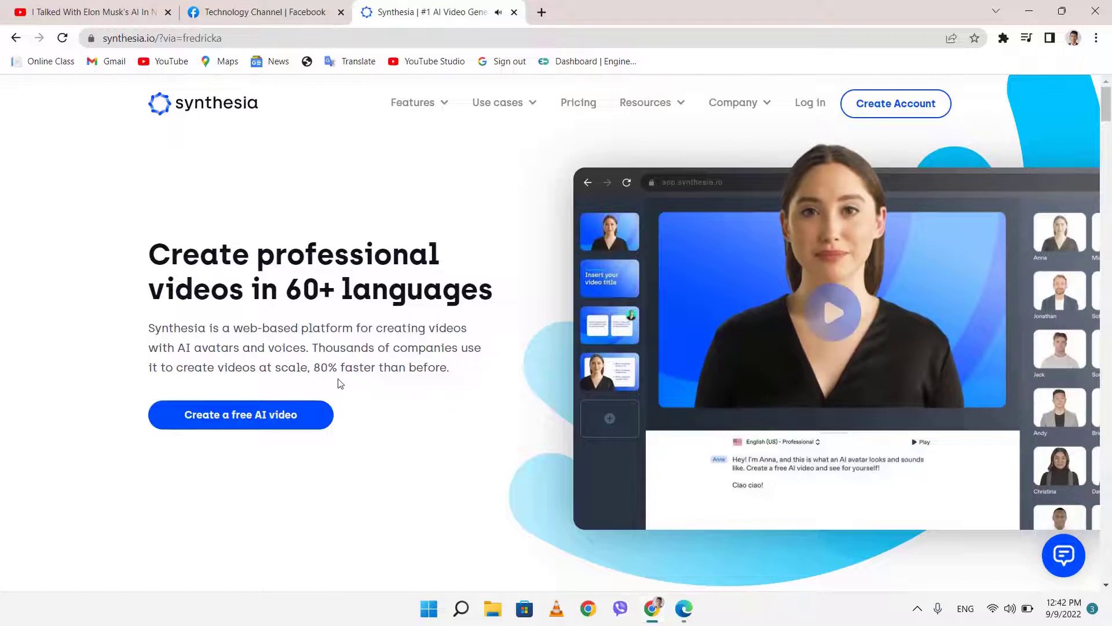
{"action": "scroll", "coordinate": [356, 351], "scroll_direction": "down", "scroll_amount": 3}
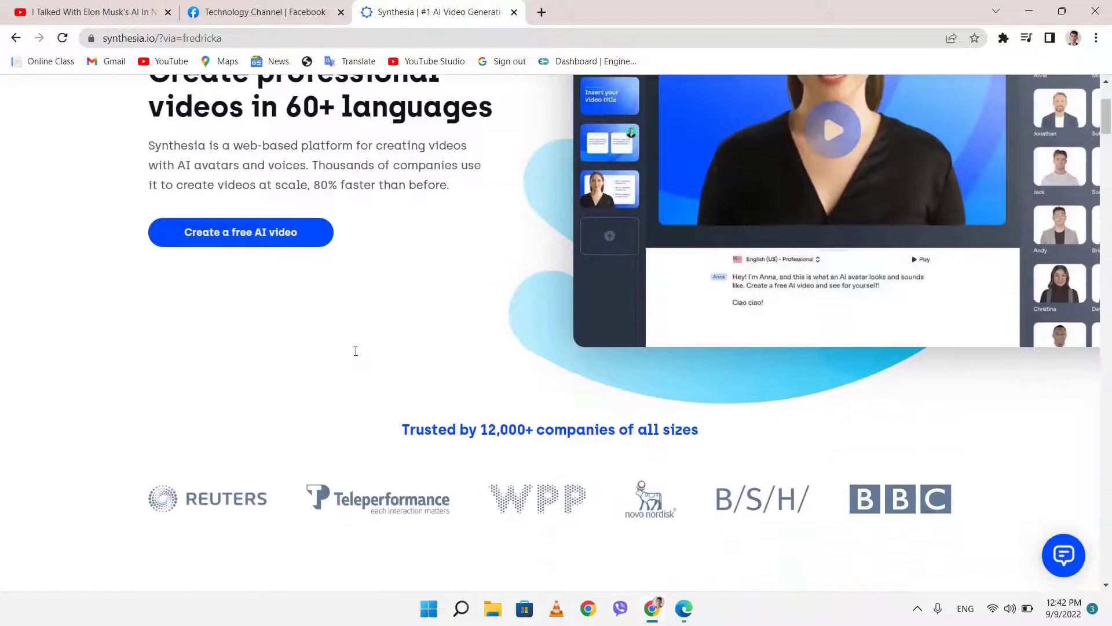
{"action": "scroll", "coordinate": [355, 351], "scroll_direction": "up", "scroll_amount": 1}
{"action": "scroll", "coordinate": [356, 351], "scroll_direction": "down", "scroll_amount": 2}
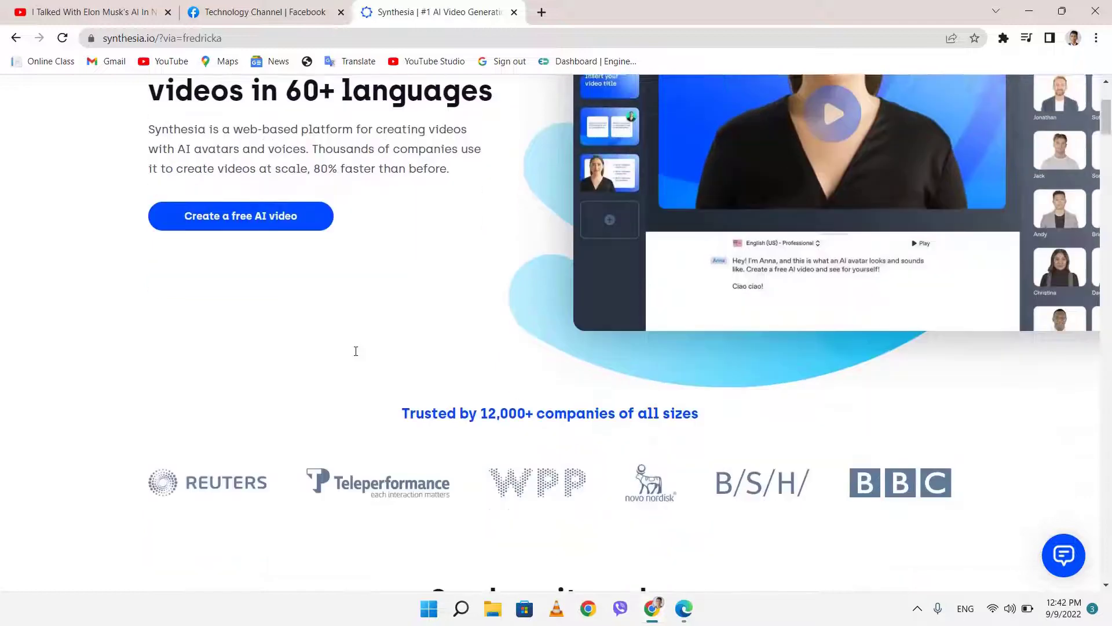
{"action": "scroll", "coordinate": [356, 351], "scroll_direction": "up", "scroll_amount": 2}
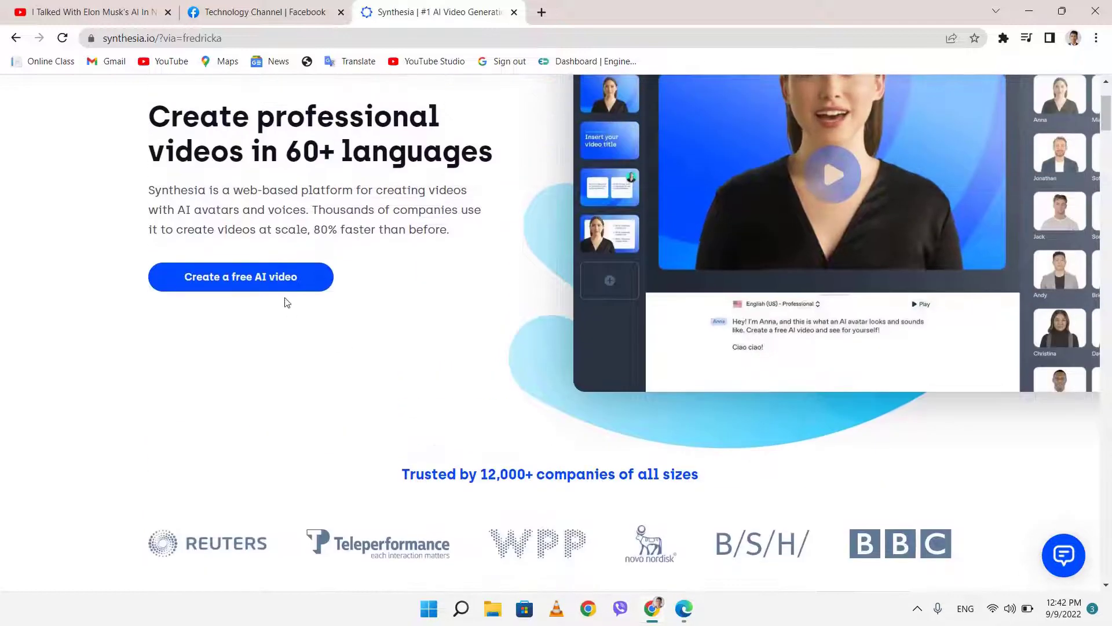
{"action": "scroll", "coordinate": [428, 227], "scroll_direction": "up", "scroll_amount": 3}
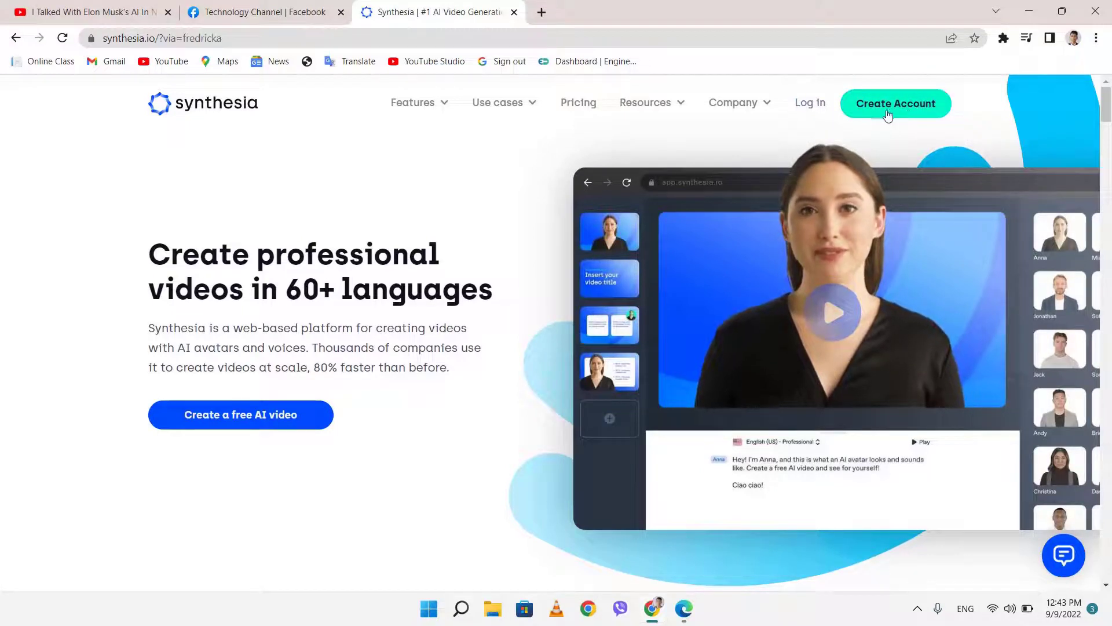
- Start creating a free AI video and select the Synthesia Demo video template
{"action": "left_click", "coordinate": [284, 416]}
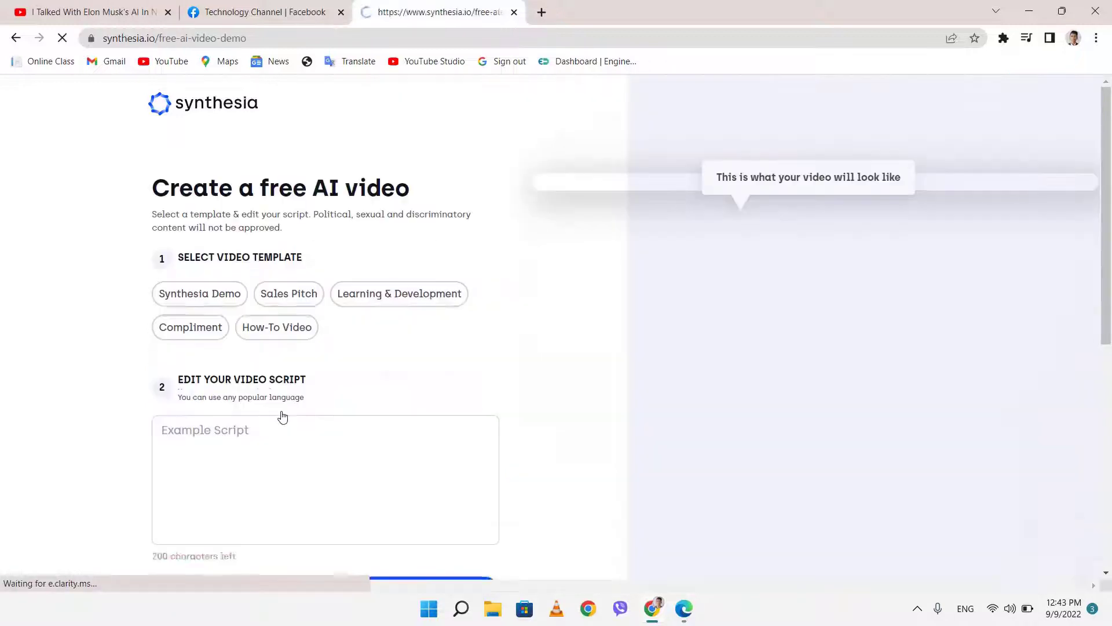
{"action": "scroll", "coordinate": [405, 363], "scroll_direction": "down", "scroll_amount": 2}
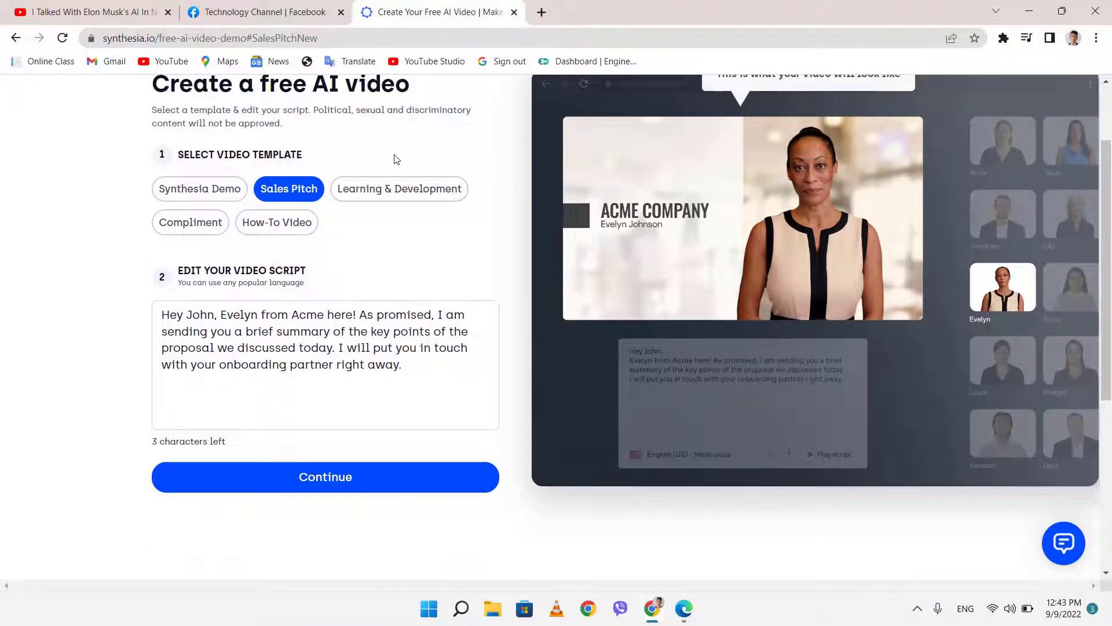
{"action": "scroll", "coordinate": [571, 220], "scroll_direction": "up", "scroll_amount": 2}
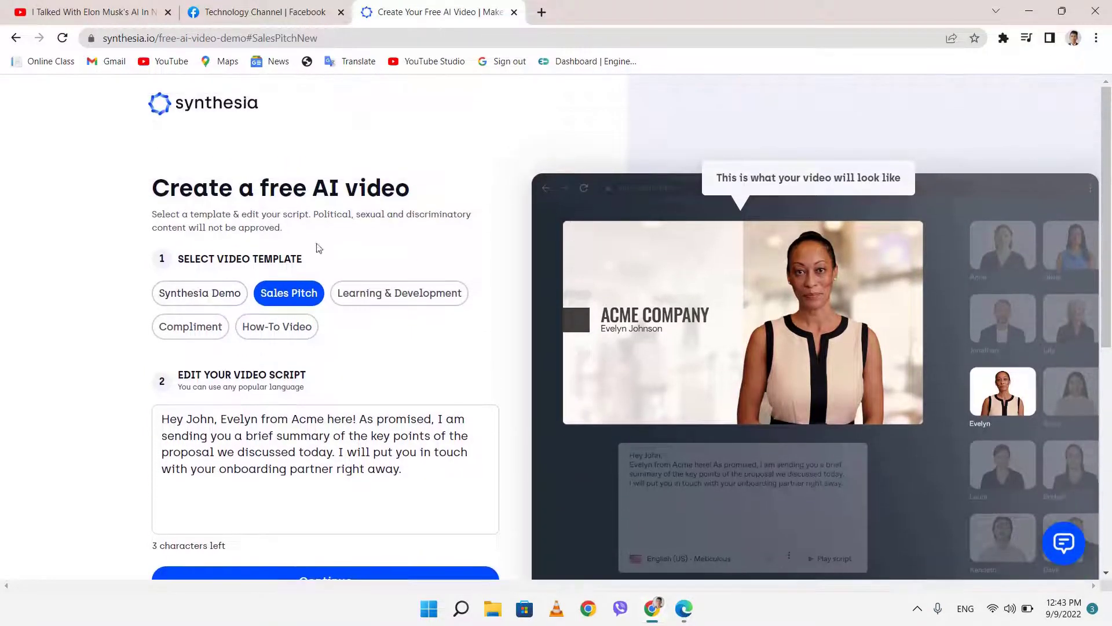
{"action": "left_click", "coordinate": [187, 293]}
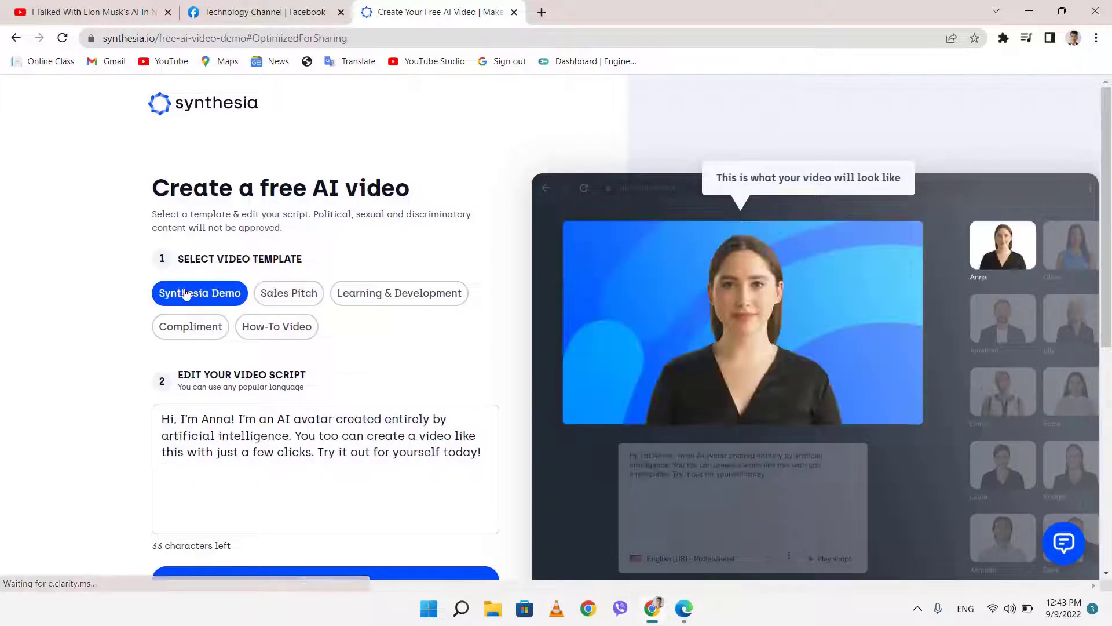
- Compare the presenter in the Facebook video post with the Synthesia Demo template's avatar, and return to the Synthesia page
{"action": "left_click", "coordinate": [238, 5]}
{"action": "scroll", "coordinate": [760, 332], "scroll_direction": "up", "scroll_amount": 1}
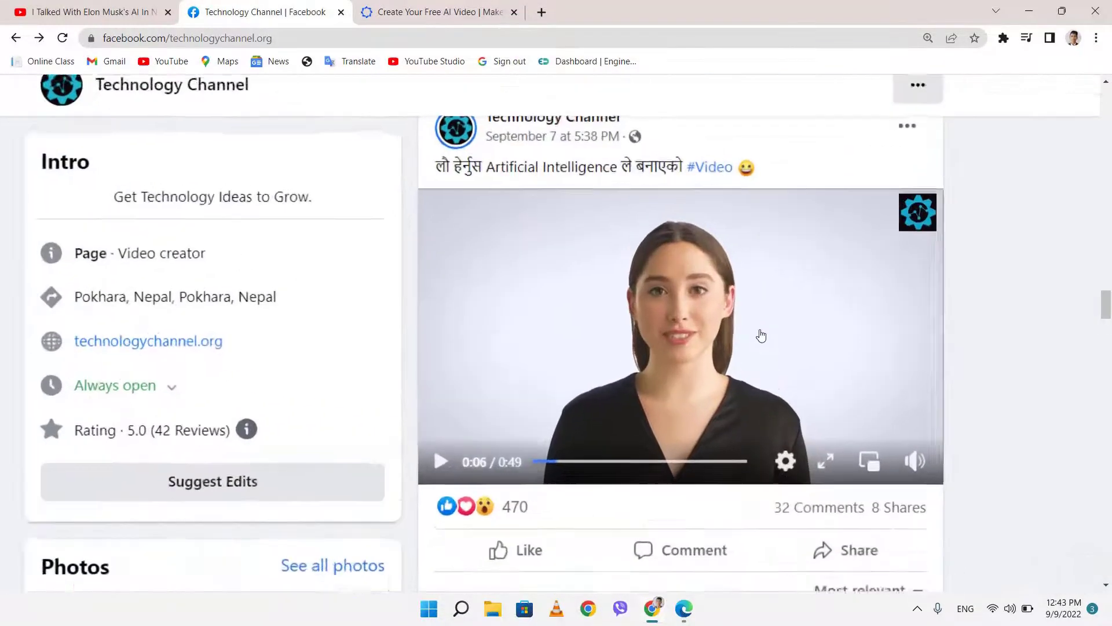
{"action": "key", "text": "ctrl+plus"}
{"action": "left_click", "coordinate": [440, 12]}
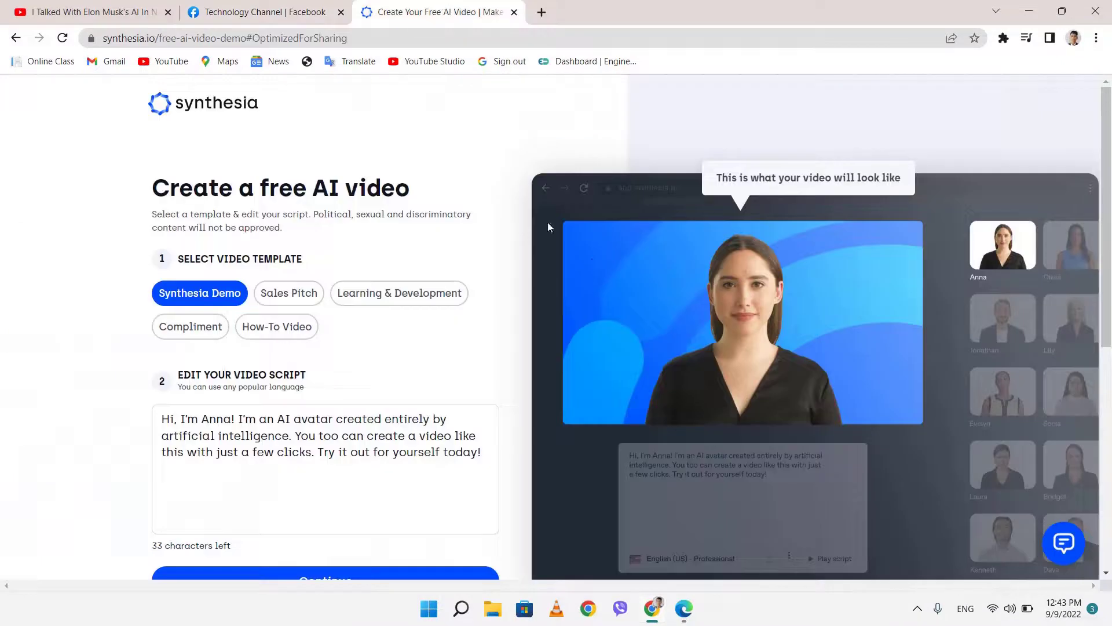
- Review the Synthesia Demo template's default video script and continue with it to the contact details form
{"action": "scroll", "coordinate": [592, 259], "scroll_direction": "up", "scroll_amount": 2}
{"action": "scroll", "coordinate": [592, 258], "scroll_direction": "down", "scroll_amount": 2}
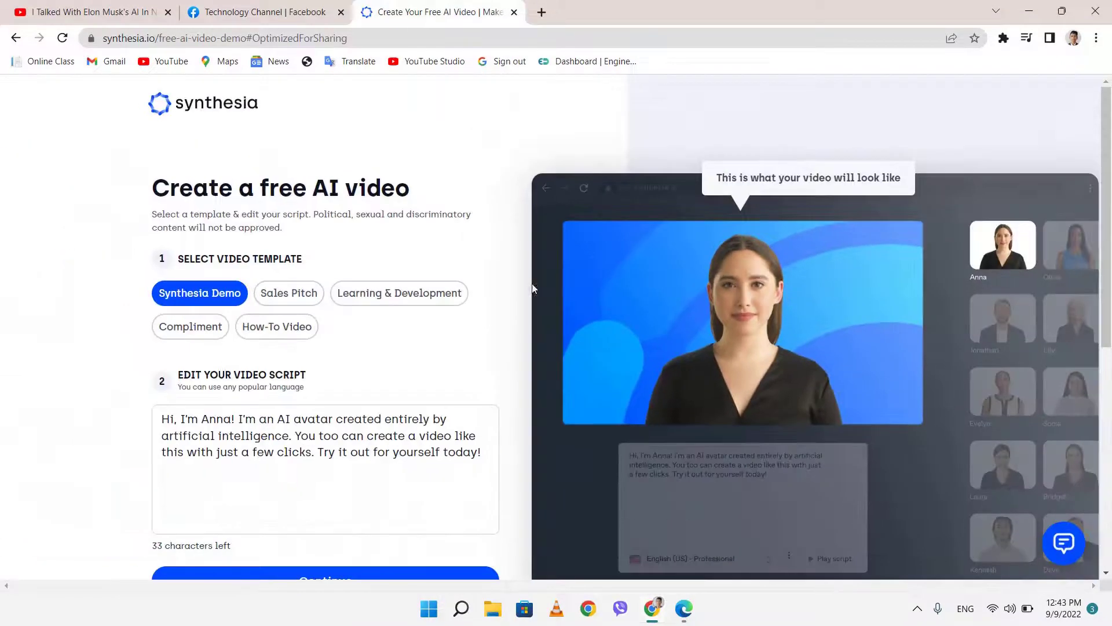
{"action": "left_click", "coordinate": [402, 480]}
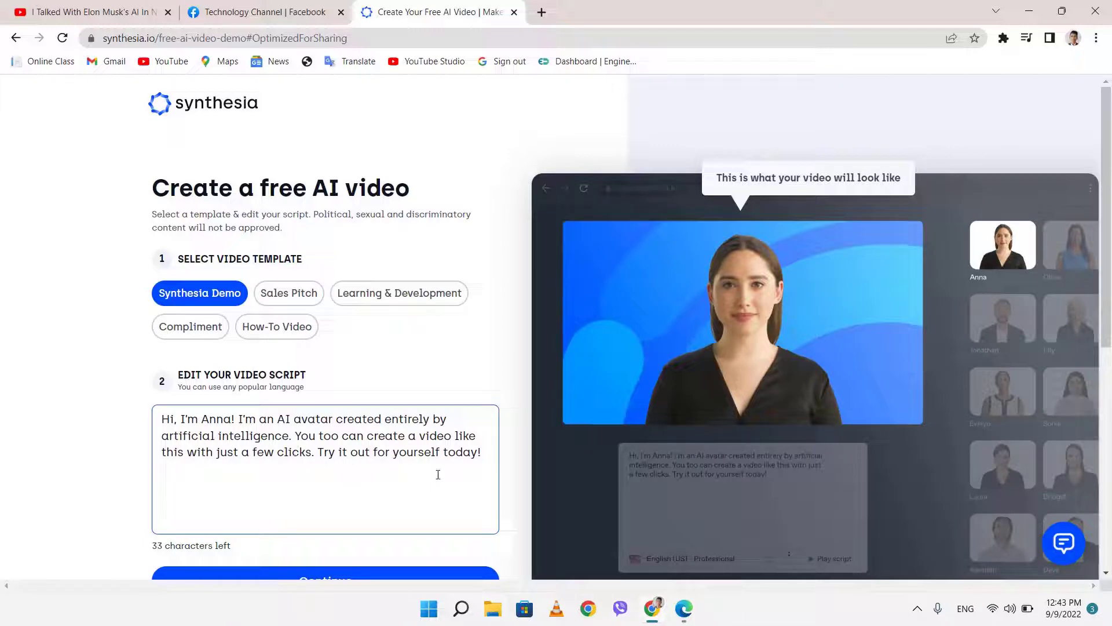
{"action": "left_click_drag", "start_coordinate": [480, 457], "coordinate": [163, 419]}
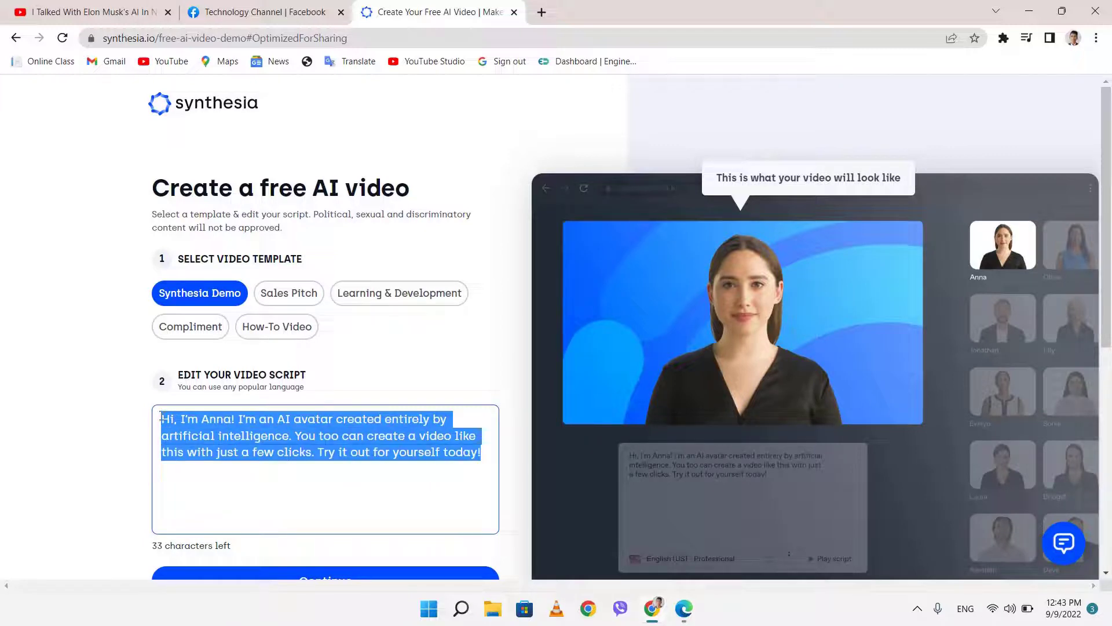
{"action": "scroll", "coordinate": [283, 472], "scroll_direction": "down", "scroll_amount": 2}
{"action": "left_click", "coordinate": [283, 472]}
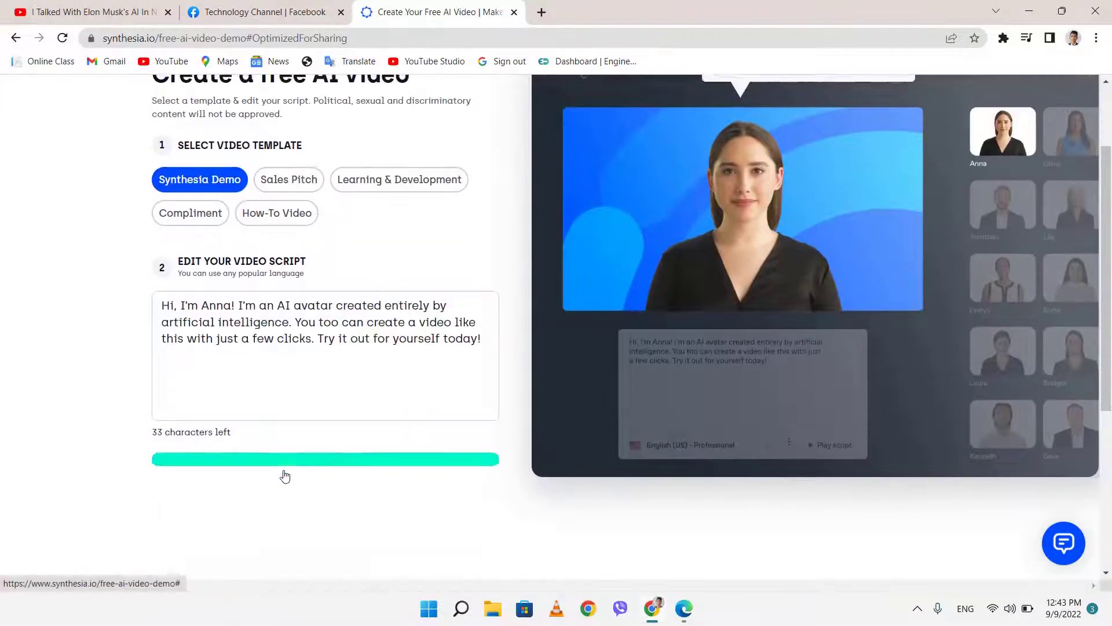
- Fill in the first name, last name and e-mail address for receiving the video
{"action": "left_click", "coordinate": [237, 304]}
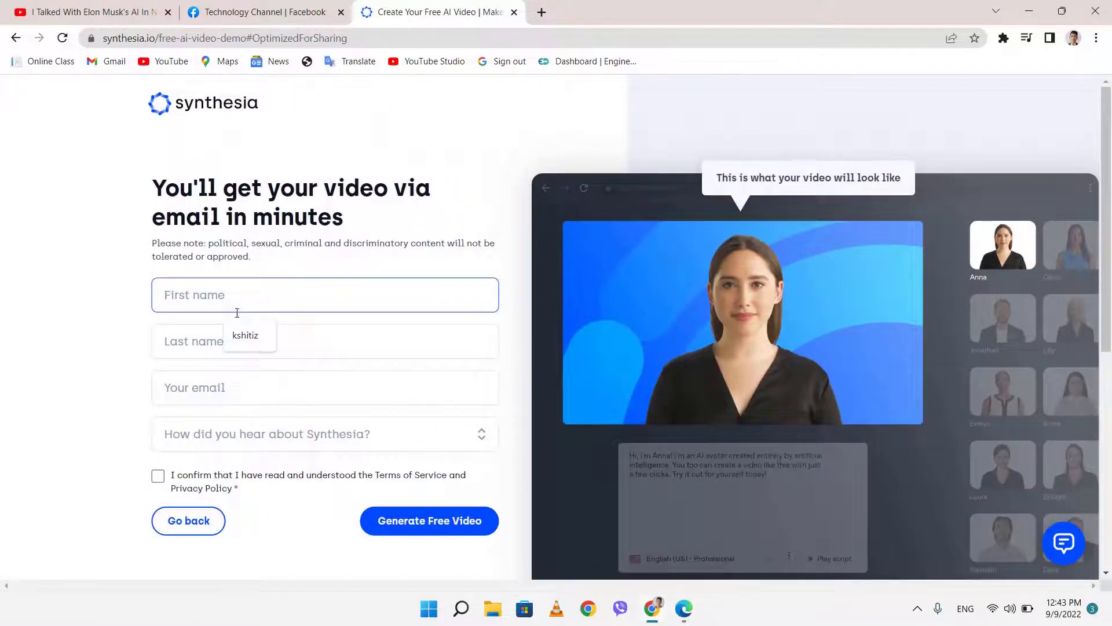
{"action": "left_click", "coordinate": [245, 339]}
{"action": "left_click", "coordinate": [246, 343]}
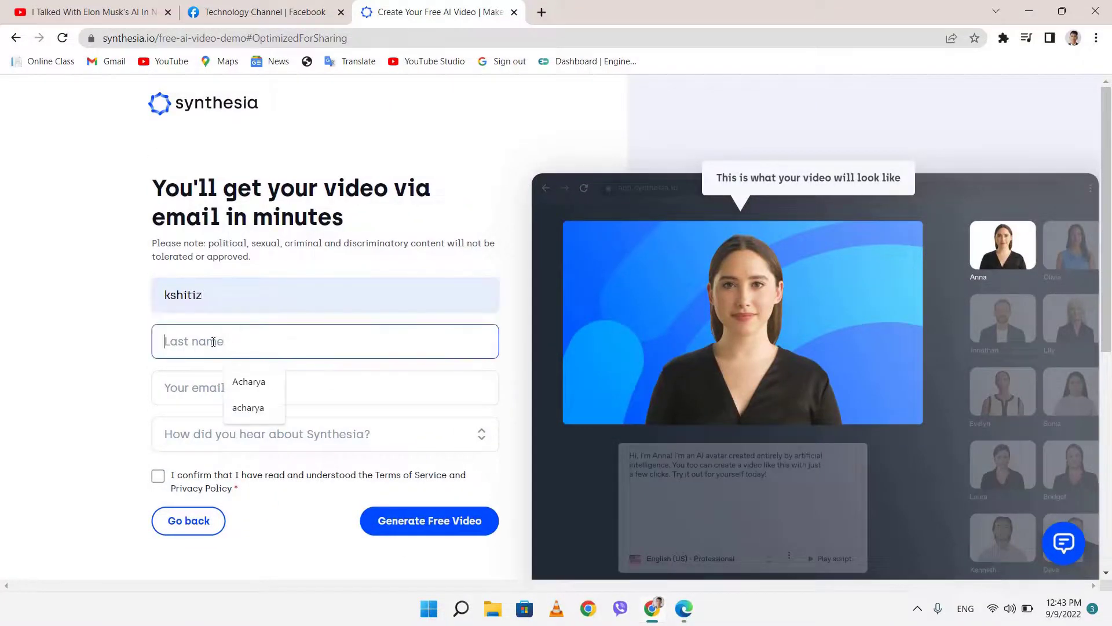
{"action": "left_click", "coordinate": [237, 381]}
{"action": "left_click", "coordinate": [220, 398]}
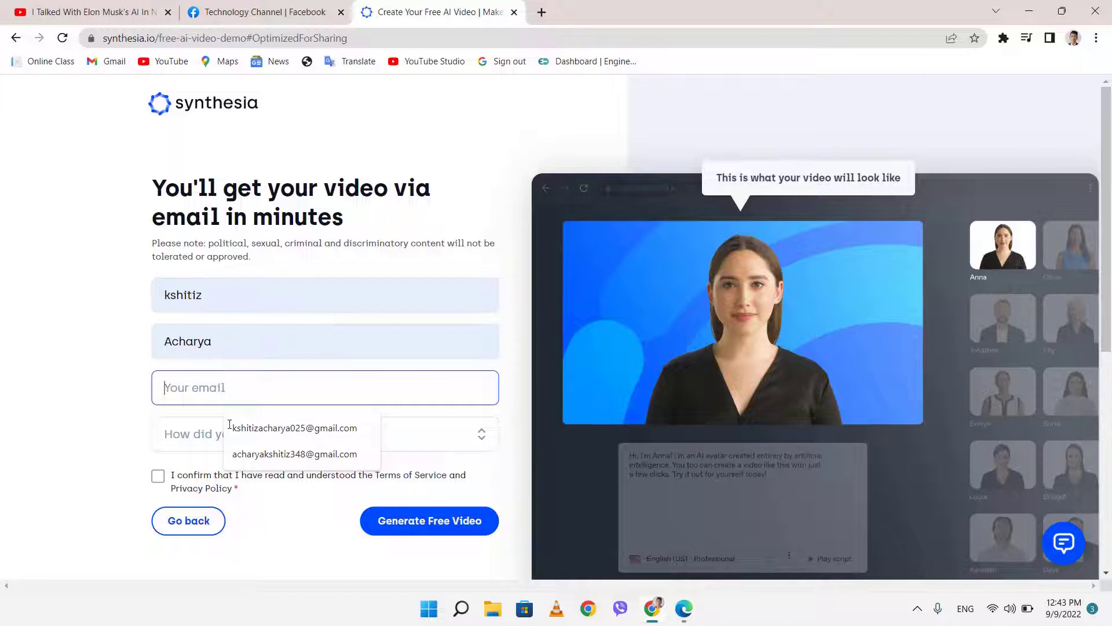
{"action": "left_click", "coordinate": [241, 456]}
- Choose Other as the way of hearing about Synthesia, accept the Terms of Service and Privacy Policy, and generate the free video
{"action": "left_click", "coordinate": [204, 435]}
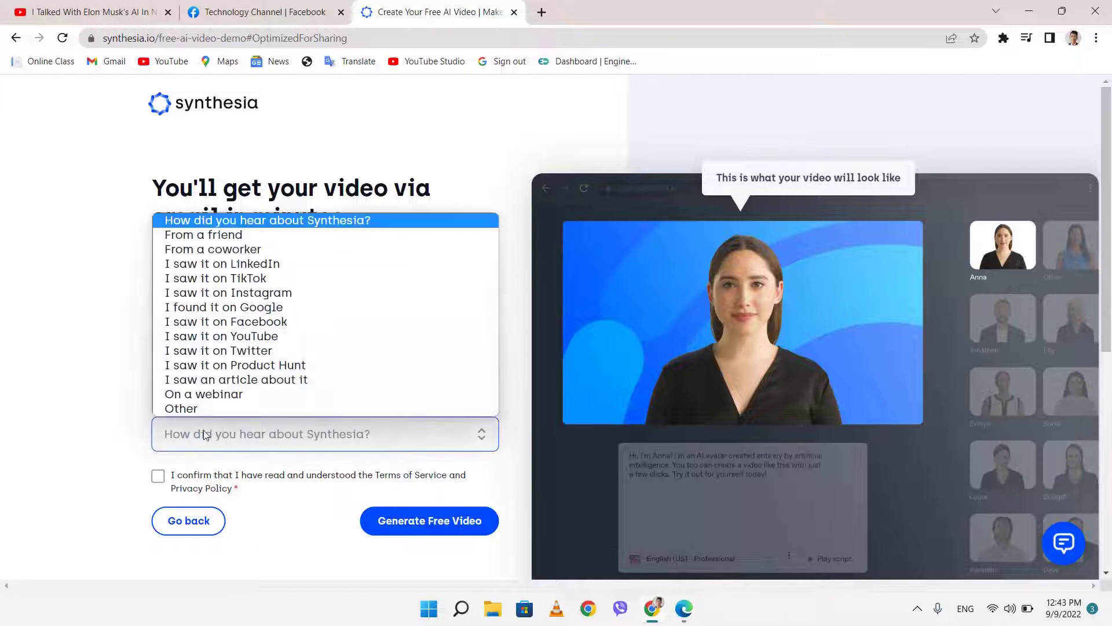
{"action": "left_click", "coordinate": [202, 407]}
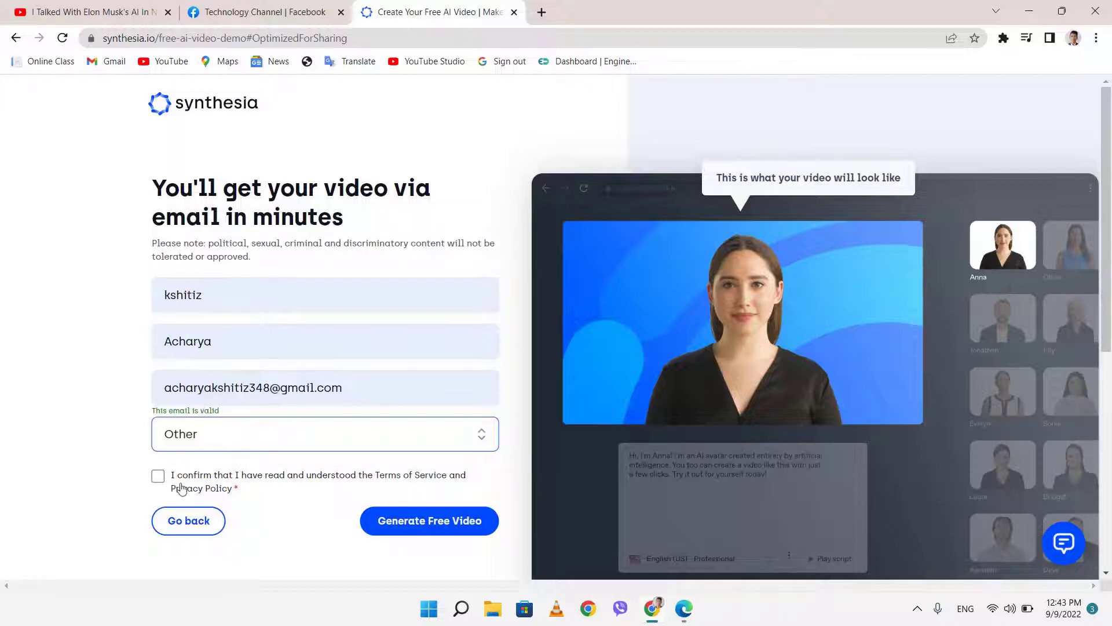
{"action": "left_click", "coordinate": [158, 476]}
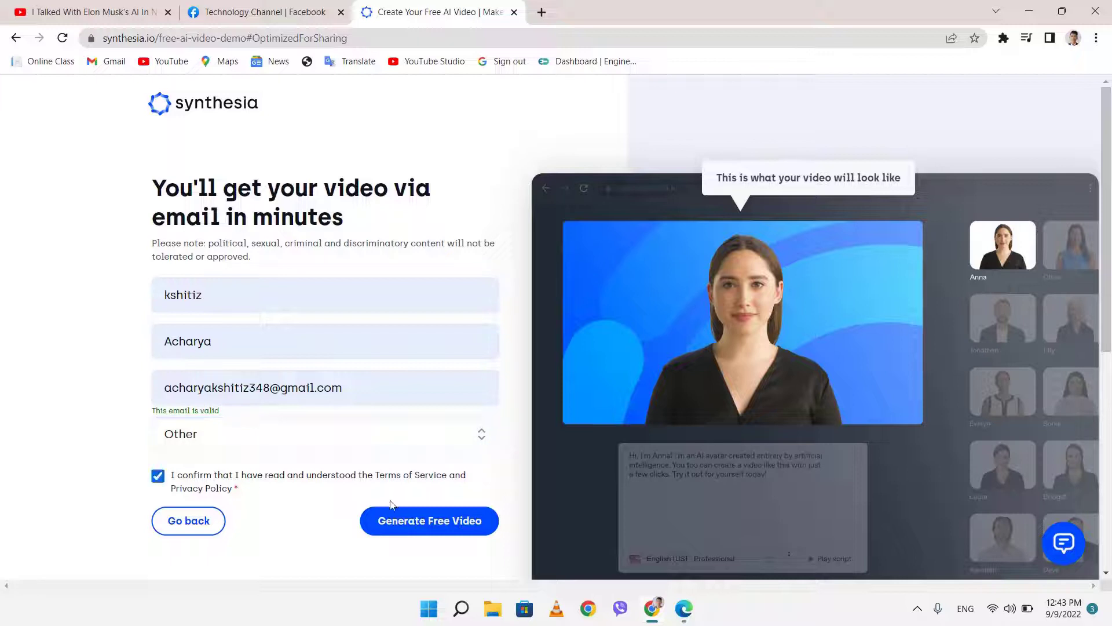
{"action": "left_click", "coordinate": [409, 530]}
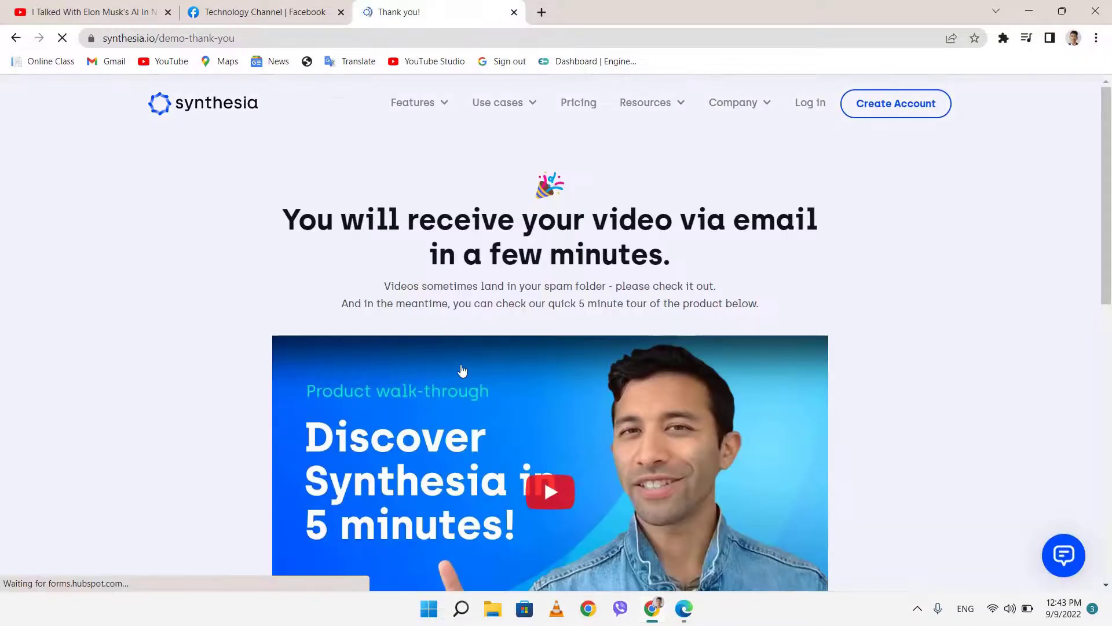
{"action": "left_click_drag", "start_coordinate": [283, 219], "coordinate": [827, 241]}
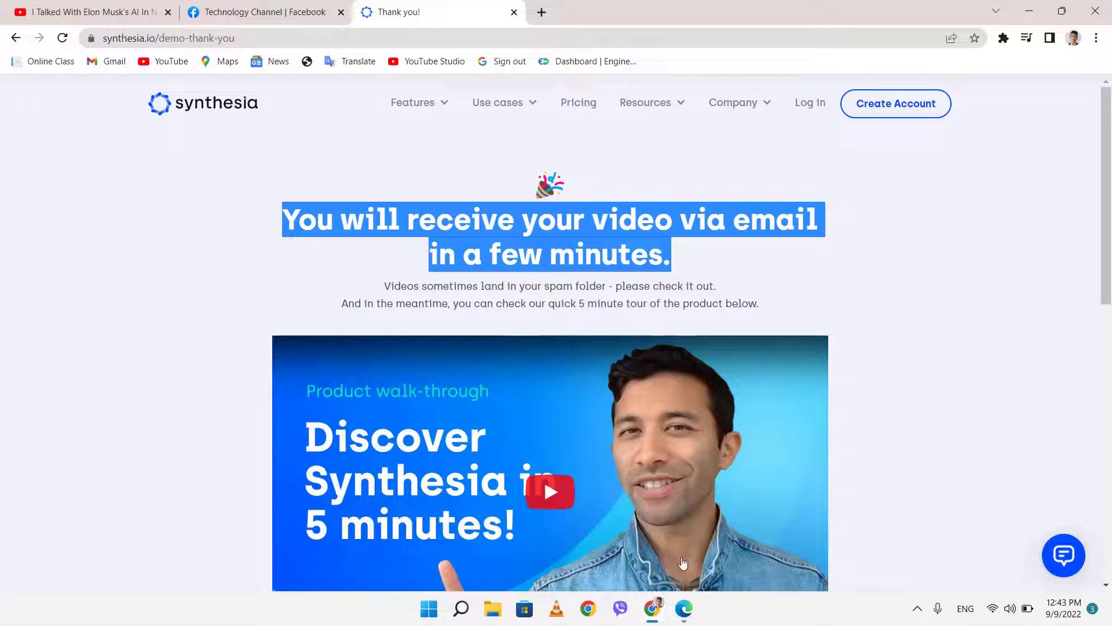
- Switch to Microsoft Edge and play the finished AI video on its Synthesia share page
{"action": "mouse_move", "coordinate": [690, 618]}
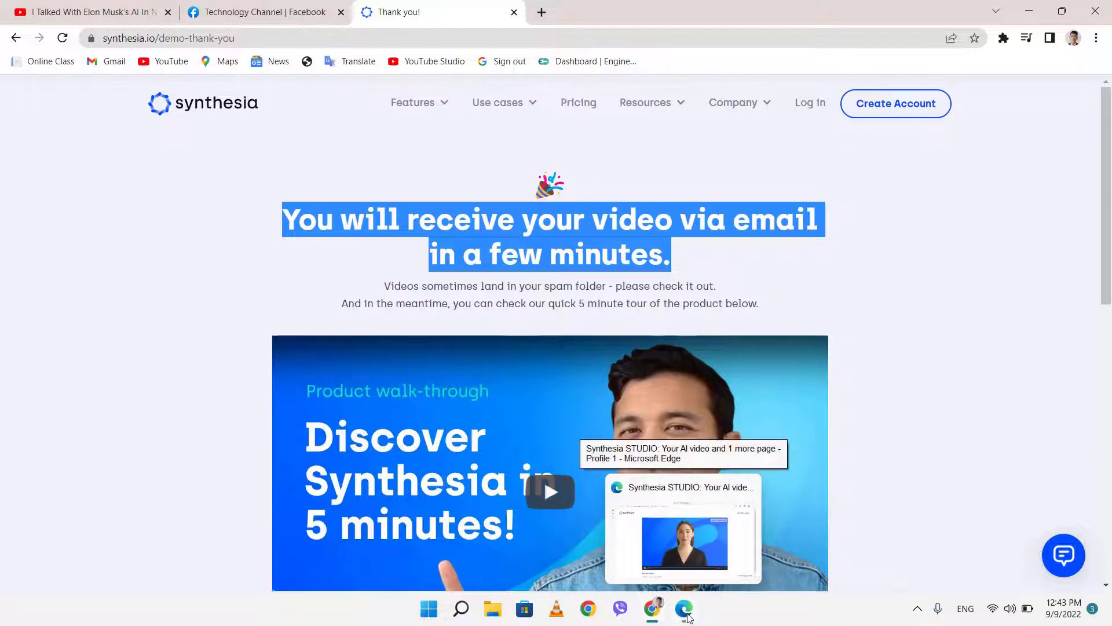
{"action": "left_click", "coordinate": [685, 608]}
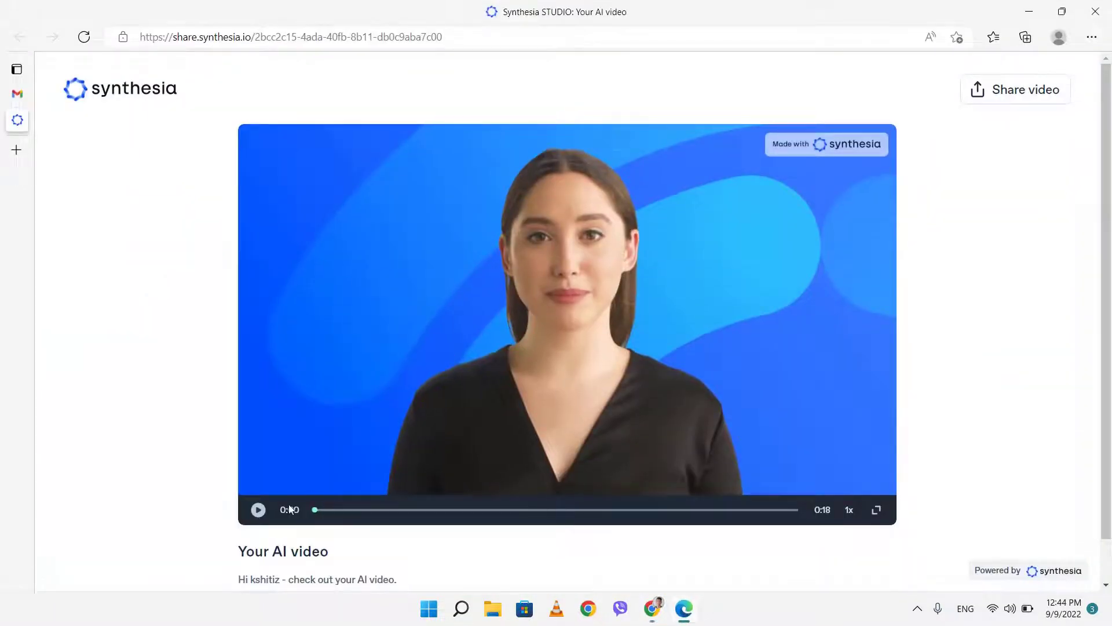
{"action": "left_click", "coordinate": [259, 509]}
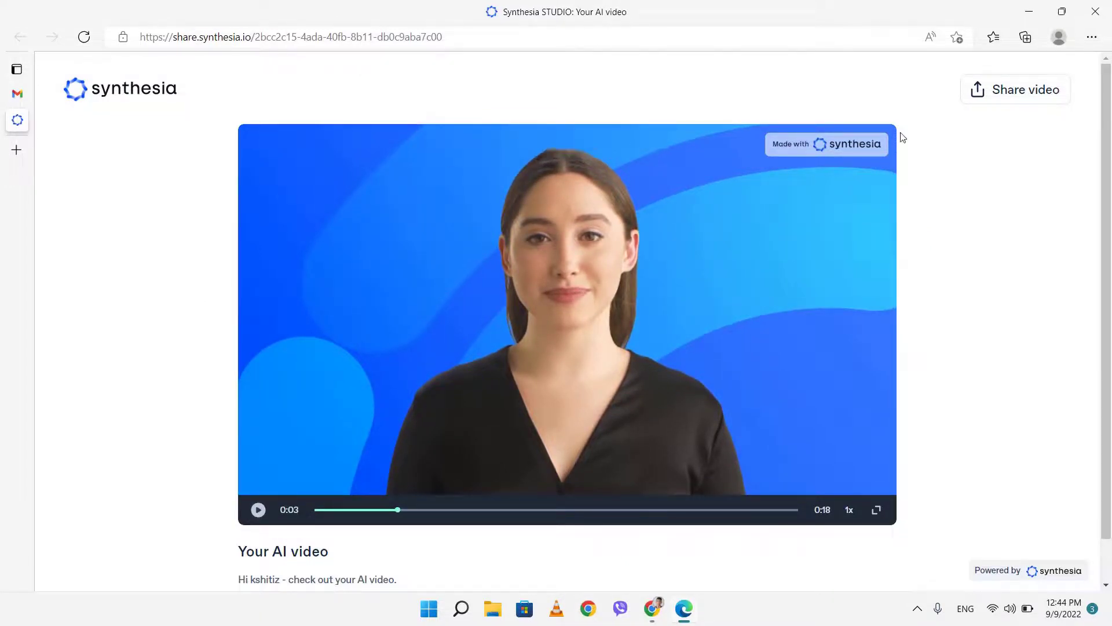
- Look through the Gmail inbox, viewing the "Your AI video is ready" message and Google's recovery email notice
{"action": "left_click", "coordinate": [17, 94]}
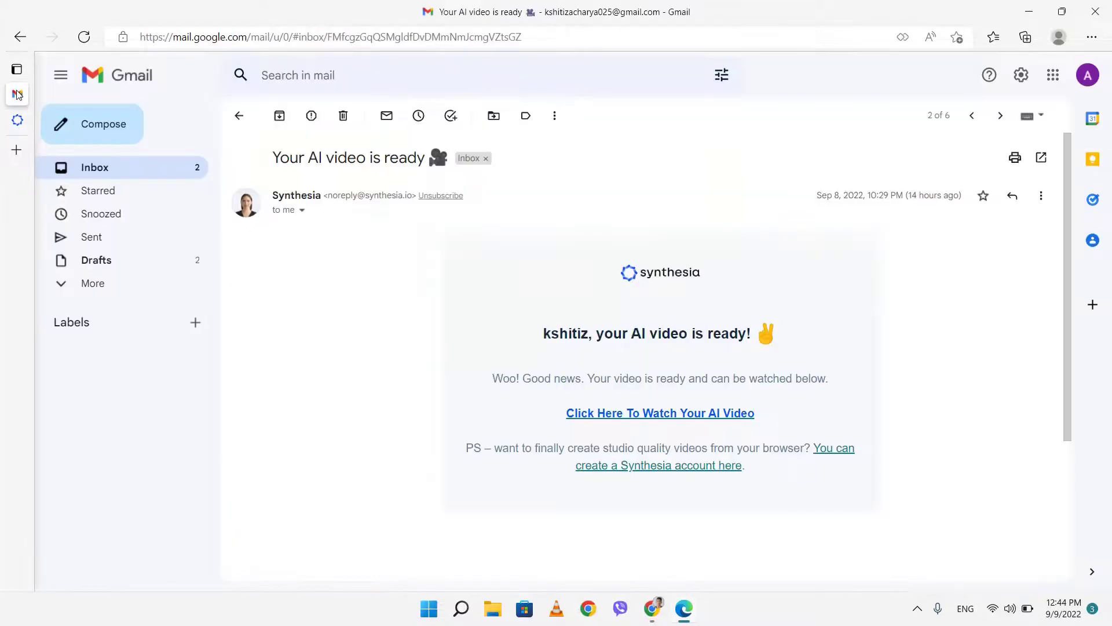
{"action": "left_click", "coordinate": [240, 115]}
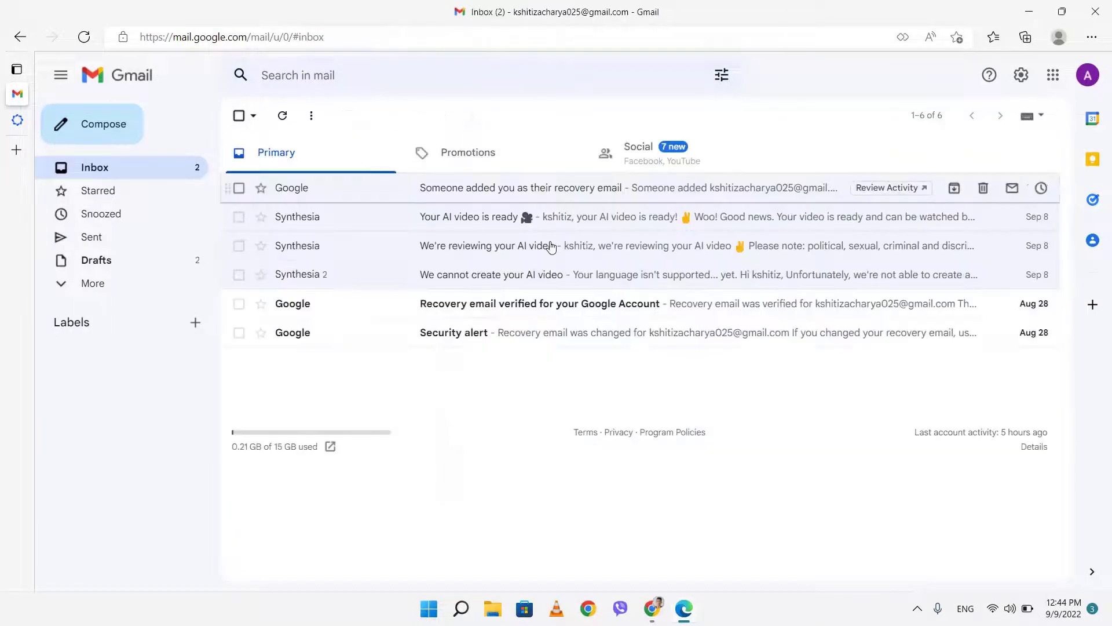
{"action": "left_click", "coordinate": [482, 220]}
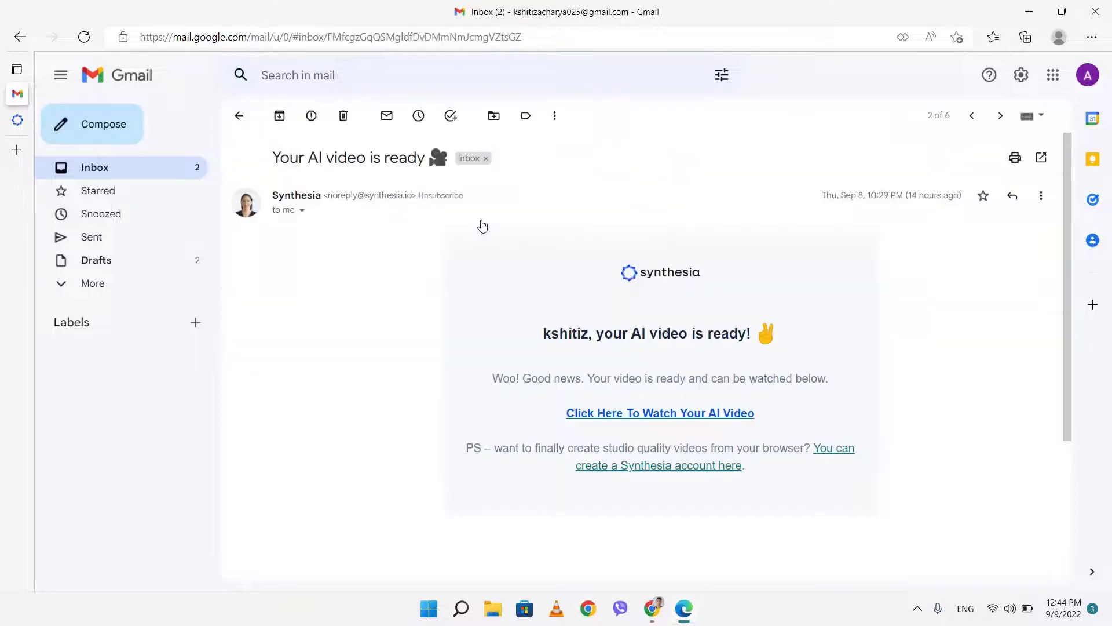
{"action": "left_click", "coordinate": [240, 116]}
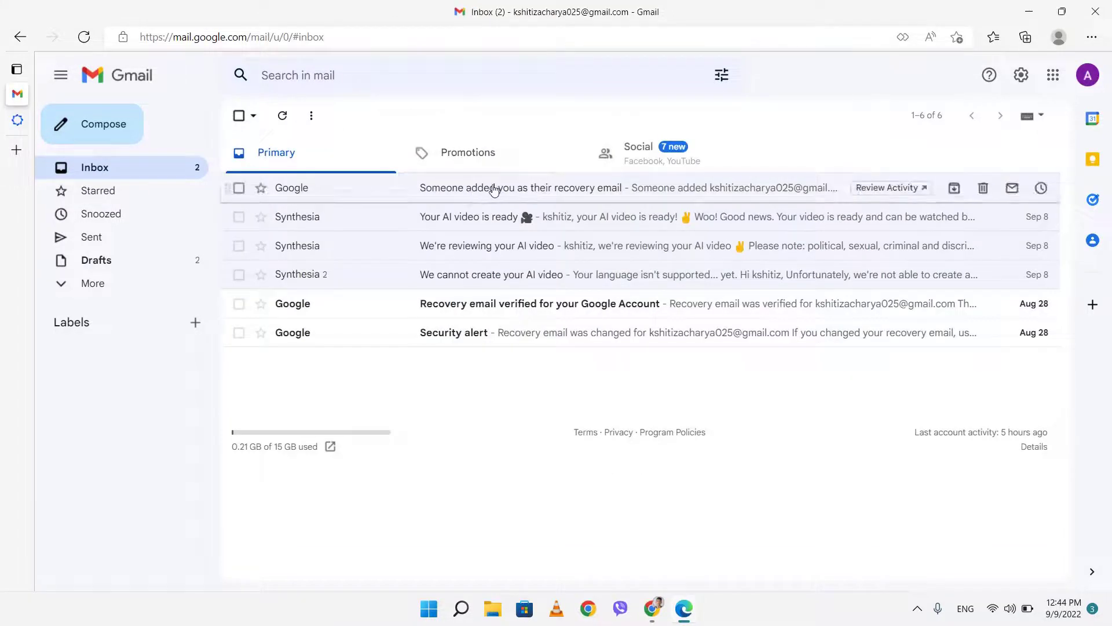
{"action": "left_click", "coordinate": [494, 190]}
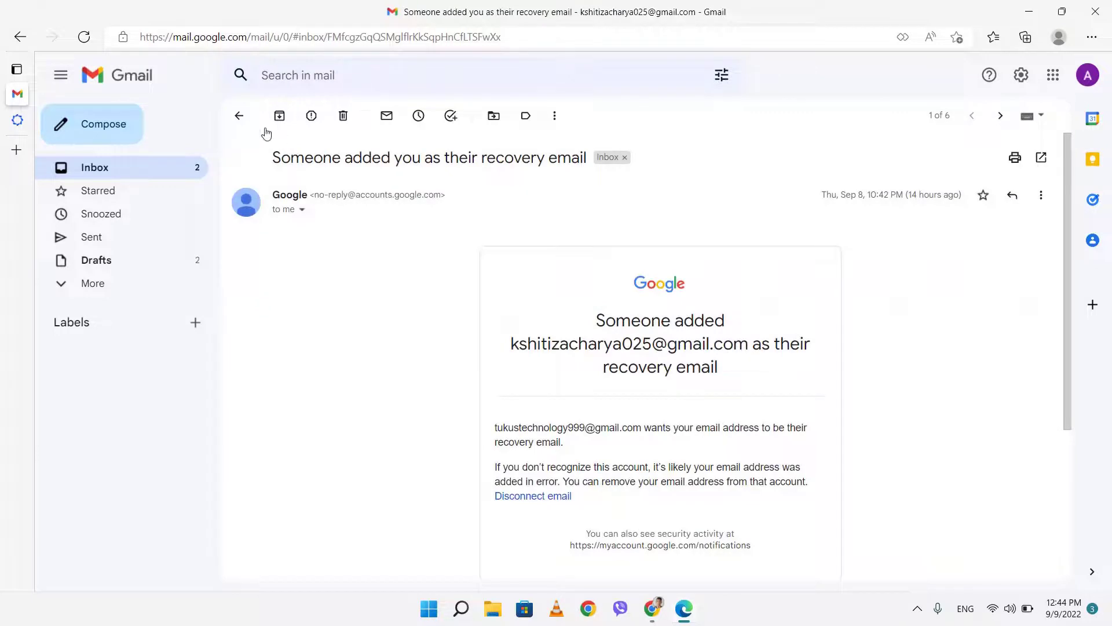
{"action": "left_click", "coordinate": [240, 116]}
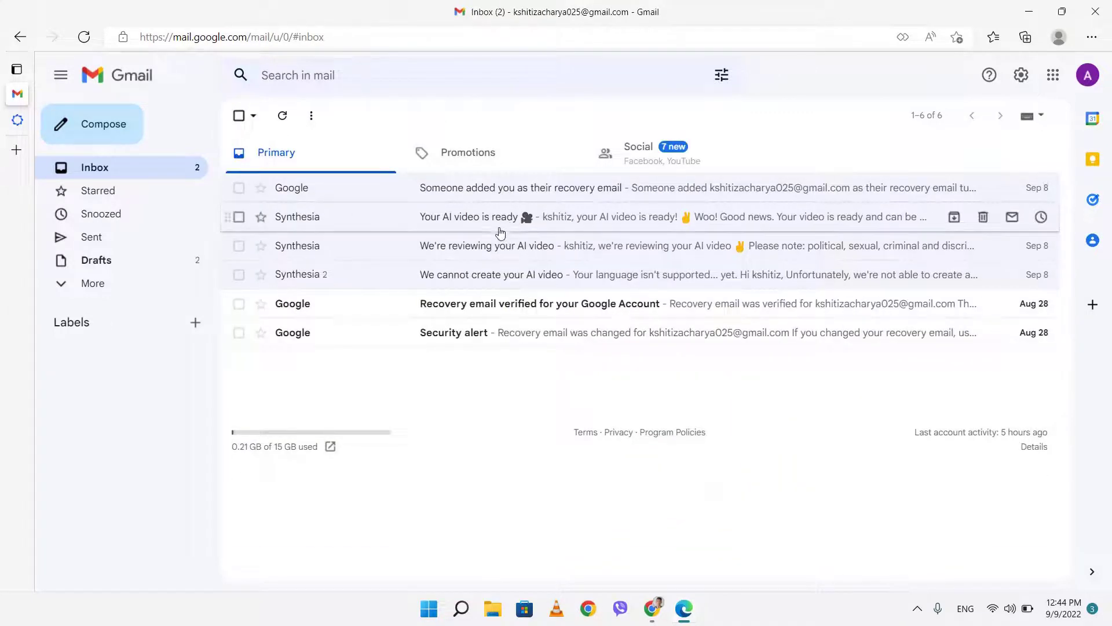
- Open the AI video through the link in Synthesia's "Your AI video is ready" email, play it briefly, and return to Chrome
{"action": "left_click", "coordinate": [496, 224]}
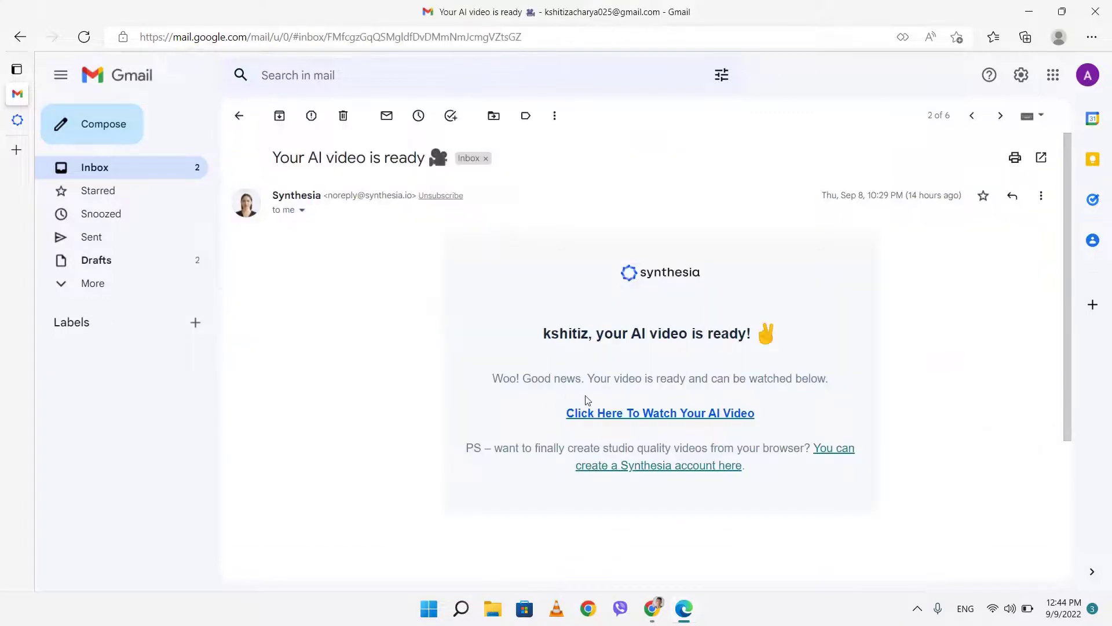
{"action": "left_click", "coordinate": [668, 414]}
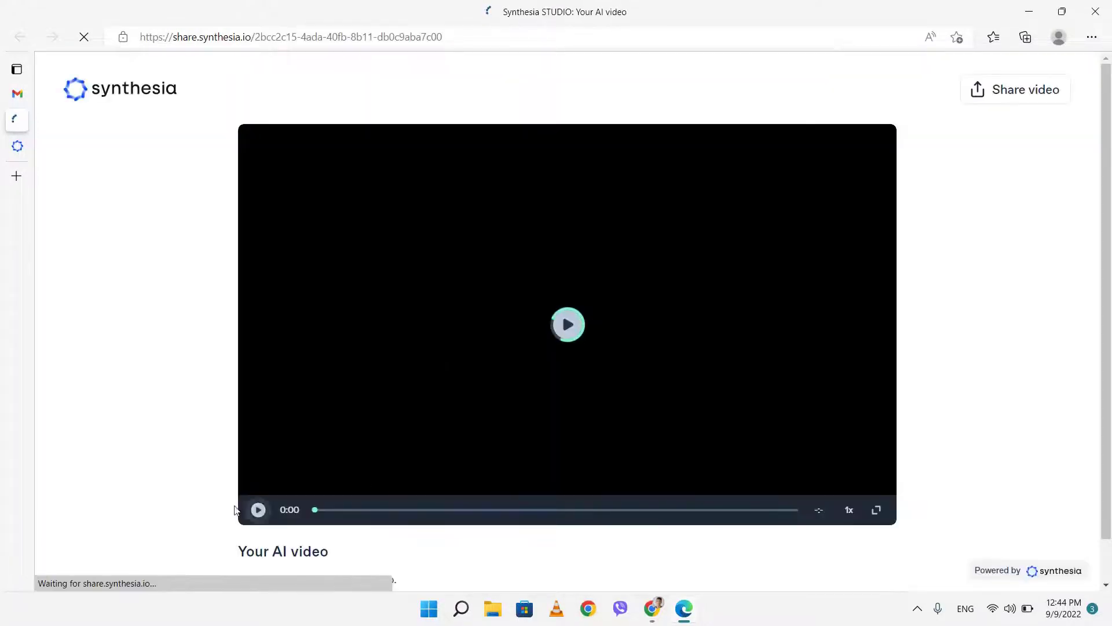
{"action": "left_click", "coordinate": [258, 510]}
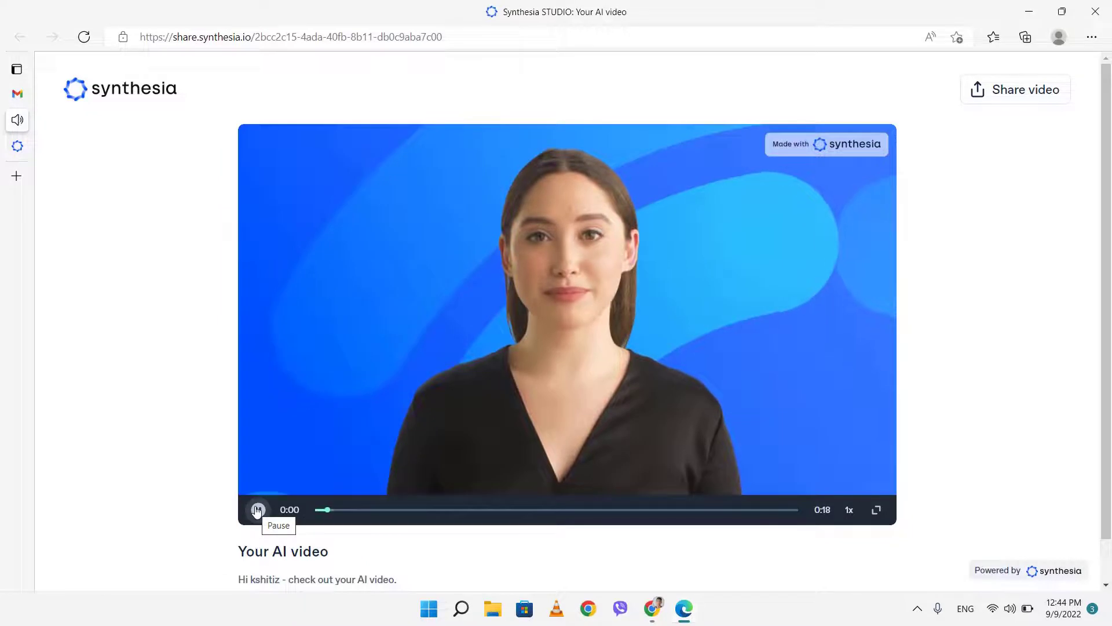
{"action": "left_click", "coordinate": [257, 510]}
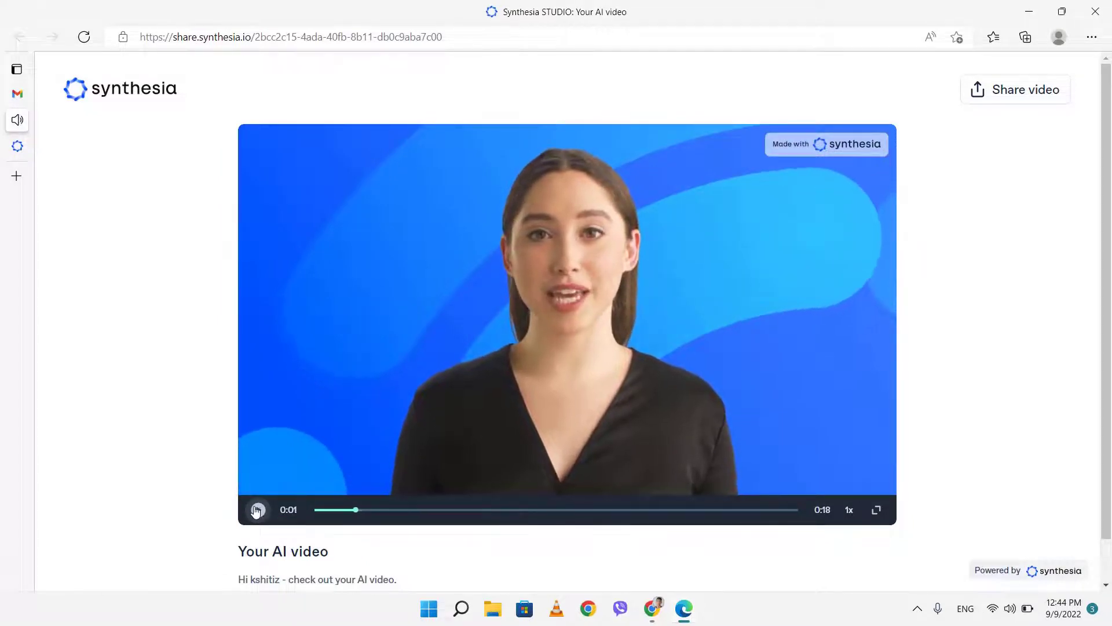
{"action": "left_click", "coordinate": [1028, 12]}
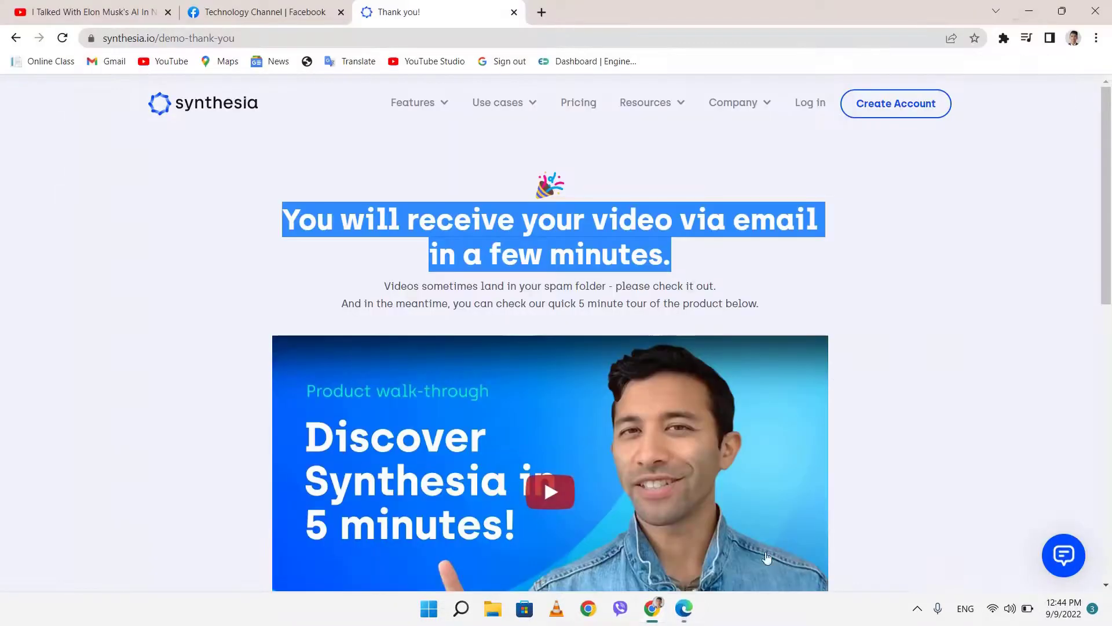
- Look at the Synthesia sign-in page, go back, and open the account creation pricing page to view its Personal and Corporate plans
{"action": "left_click", "coordinate": [808, 108]}
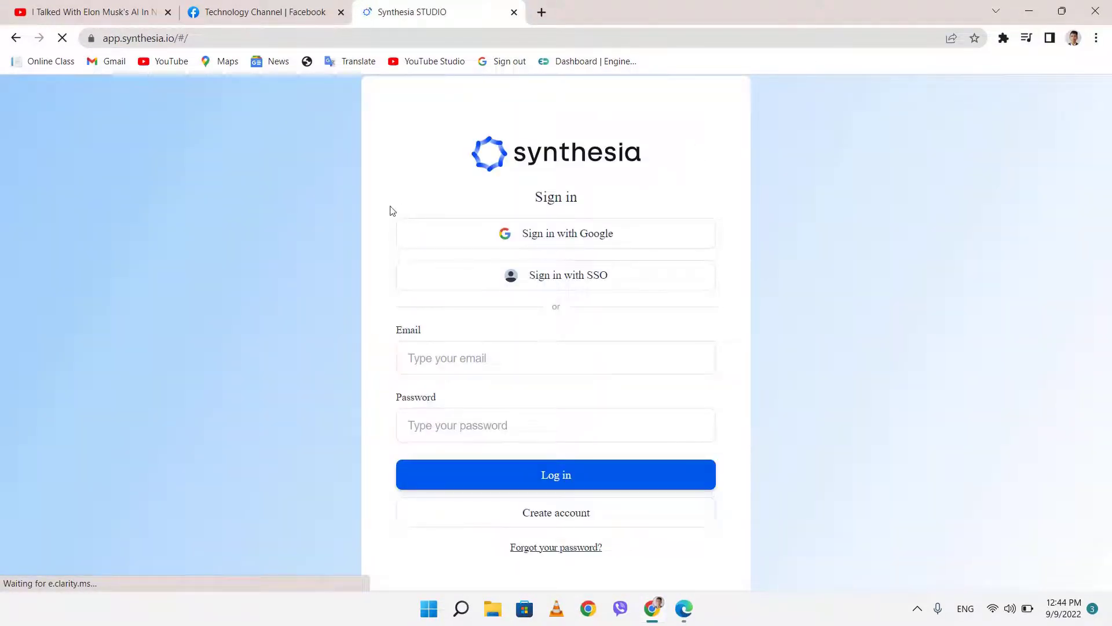
{"action": "left_click", "coordinate": [16, 38]}
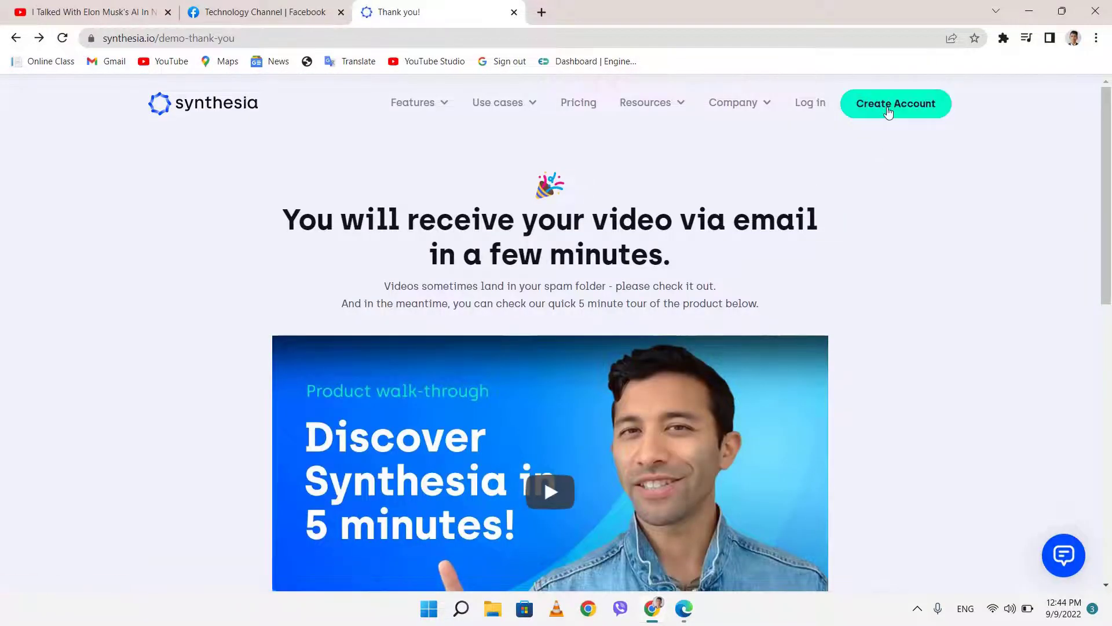
{"action": "left_click", "coordinate": [889, 111]}
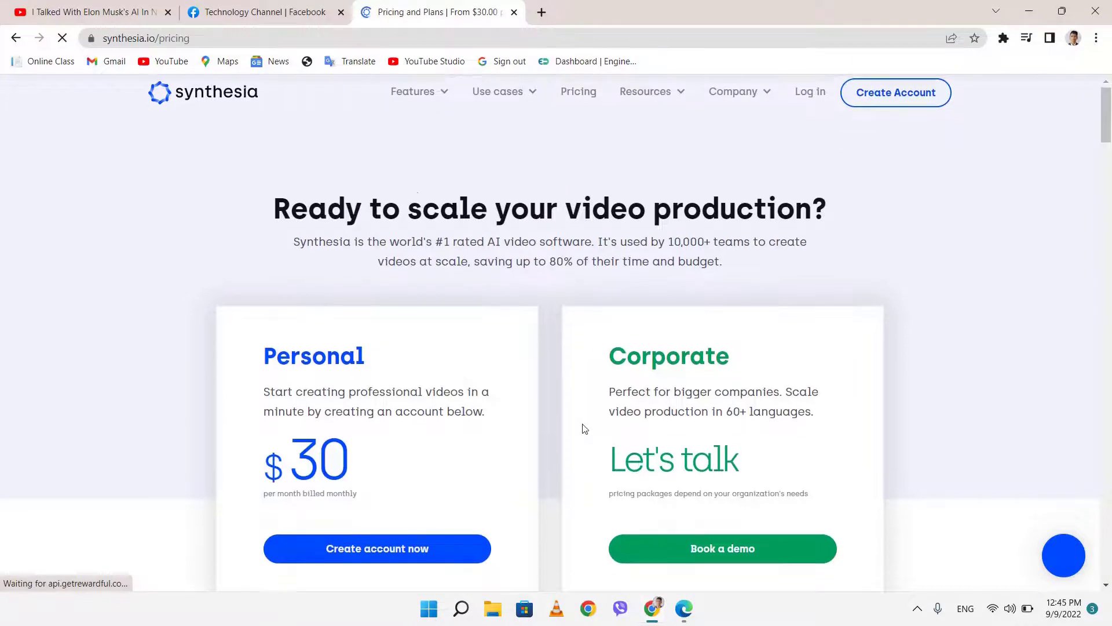
{"action": "scroll", "coordinate": [584, 429], "scroll_direction": "down", "scroll_amount": 2}
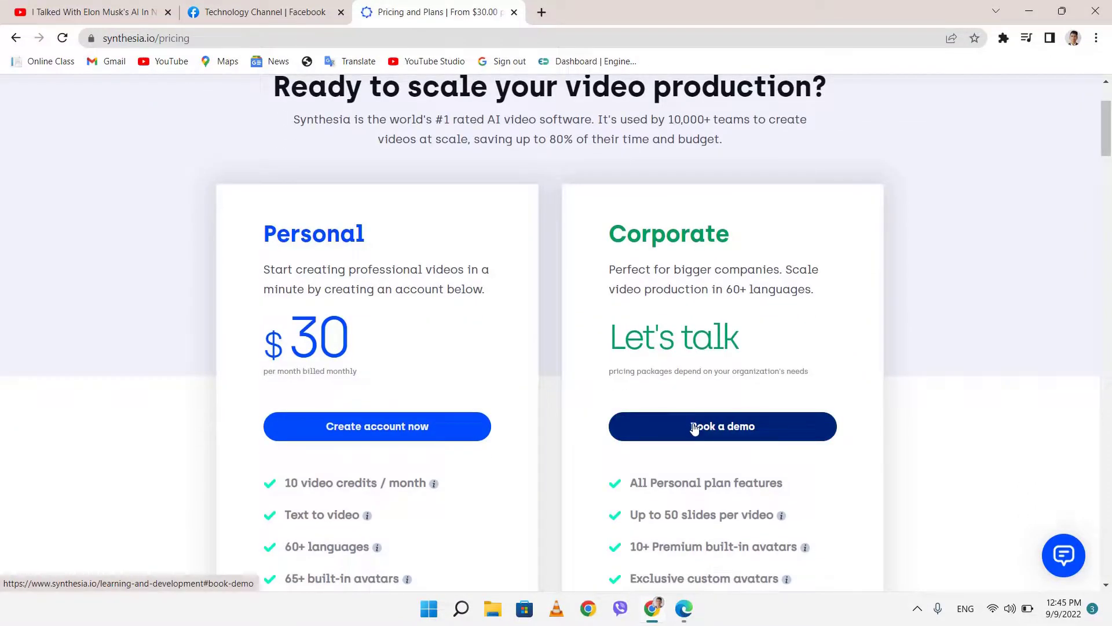
{"action": "scroll", "coordinate": [690, 424], "scroll_direction": "down", "scroll_amount": 3}
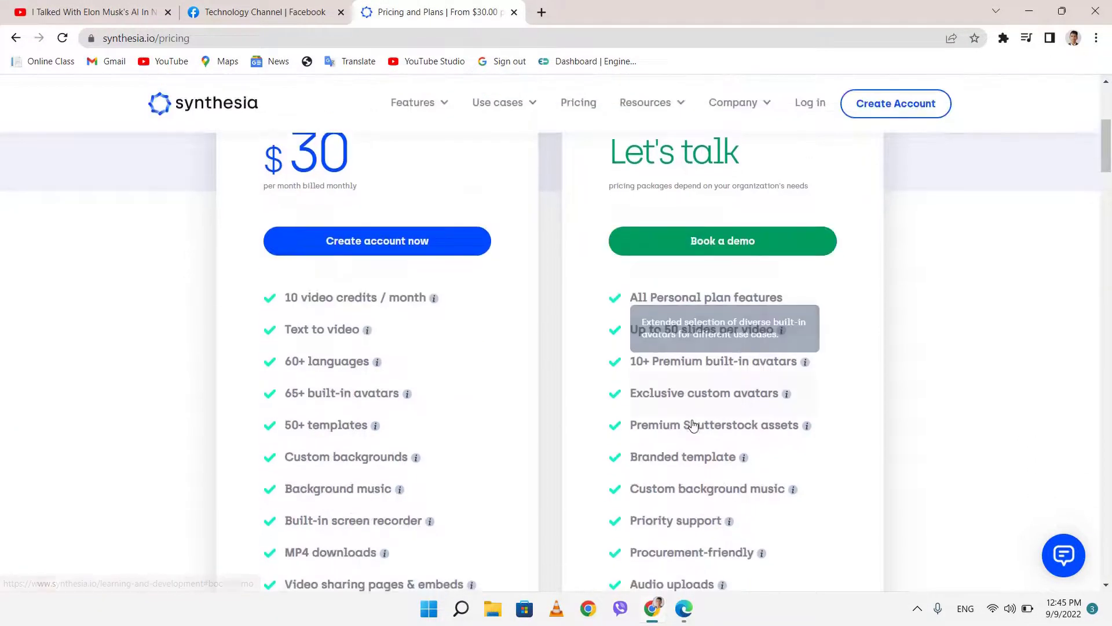
- View the demo booking form for the Corporate plan and return to the pricing page
{"action": "left_click", "coordinate": [706, 255]}
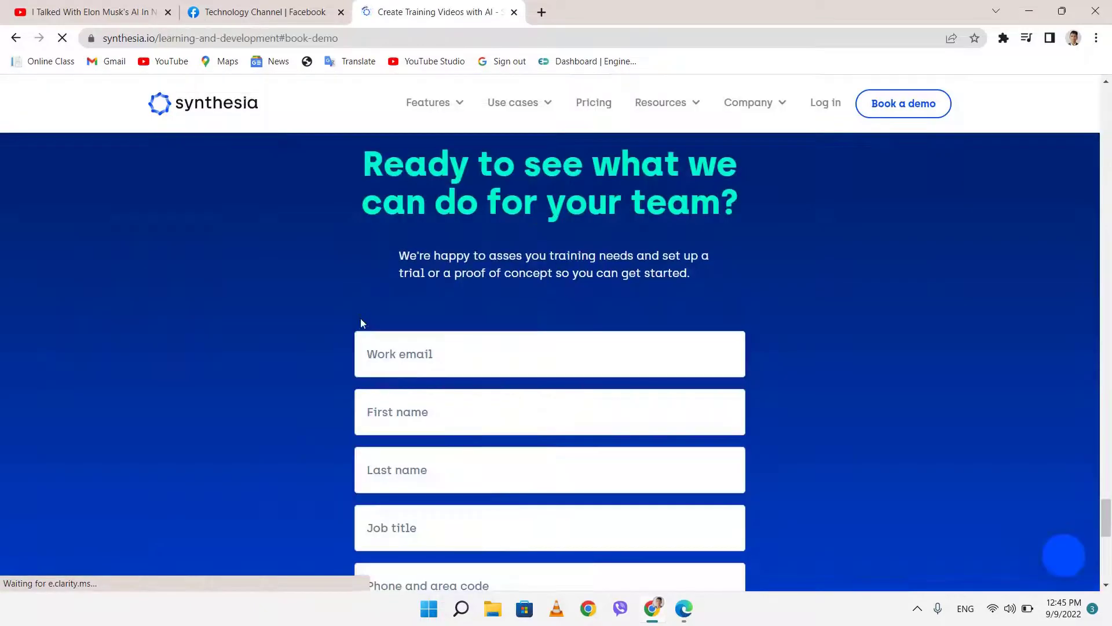
{"action": "left_click", "coordinate": [458, 350]}
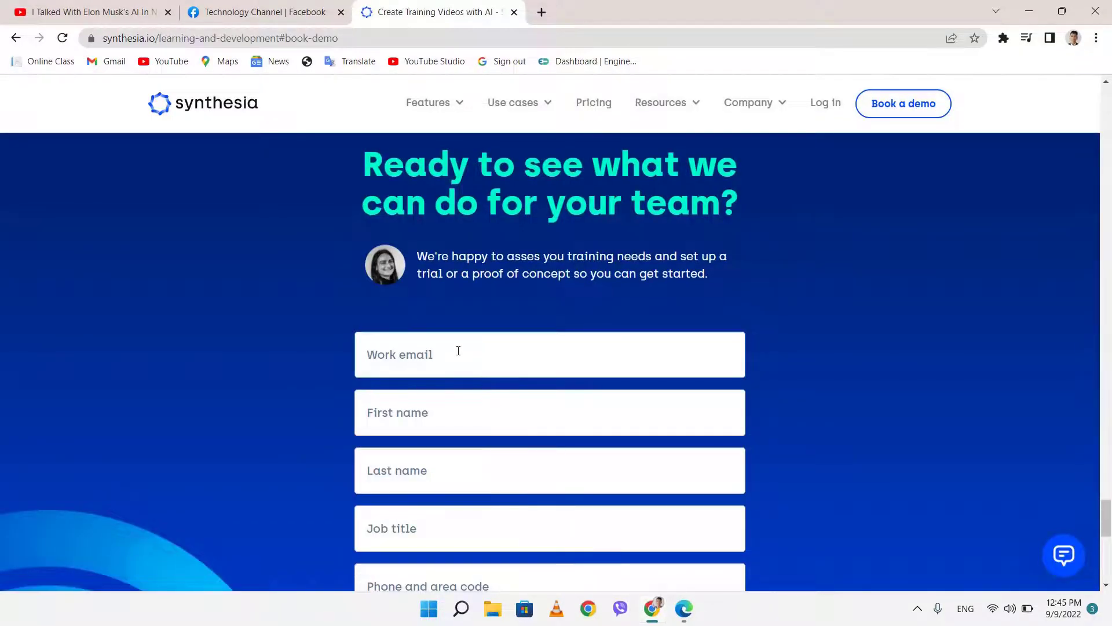
{"action": "left_click", "coordinate": [16, 37]}
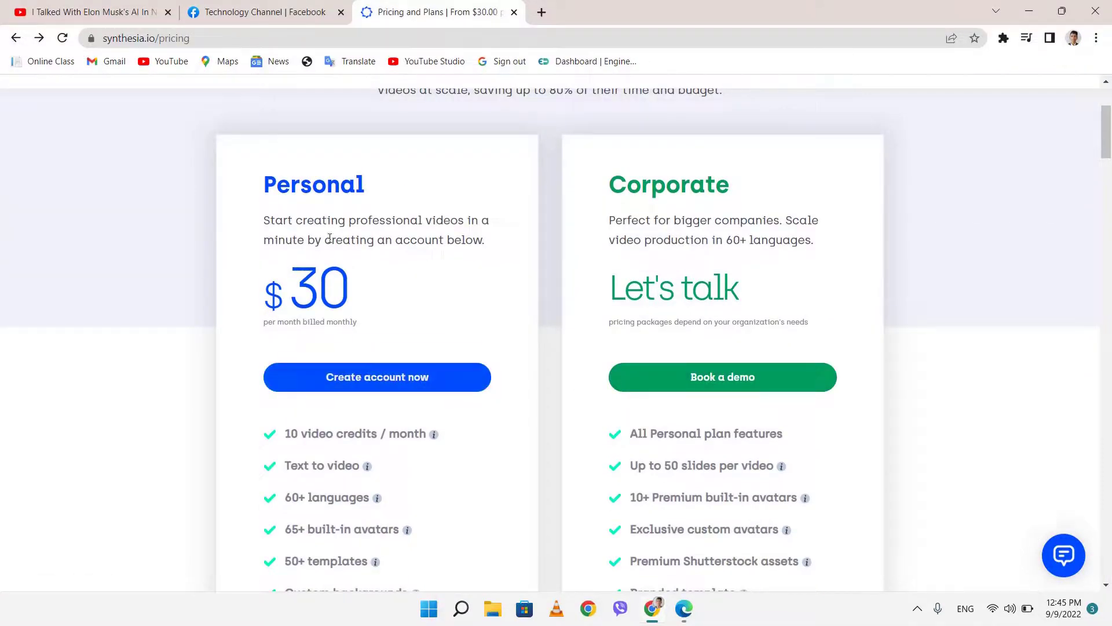
- Examine the Personal plan's monthly price and the feature lists of both plans
{"action": "left_click_drag", "start_coordinate": [345, 271], "coordinate": [274, 278]}
{"action": "left_click", "coordinate": [438, 274]}
{"action": "scroll", "coordinate": [437, 273], "scroll_direction": "down", "scroll_amount": 8}
{"action": "scroll", "coordinate": [438, 273], "scroll_direction": "up", "scroll_amount": 6}
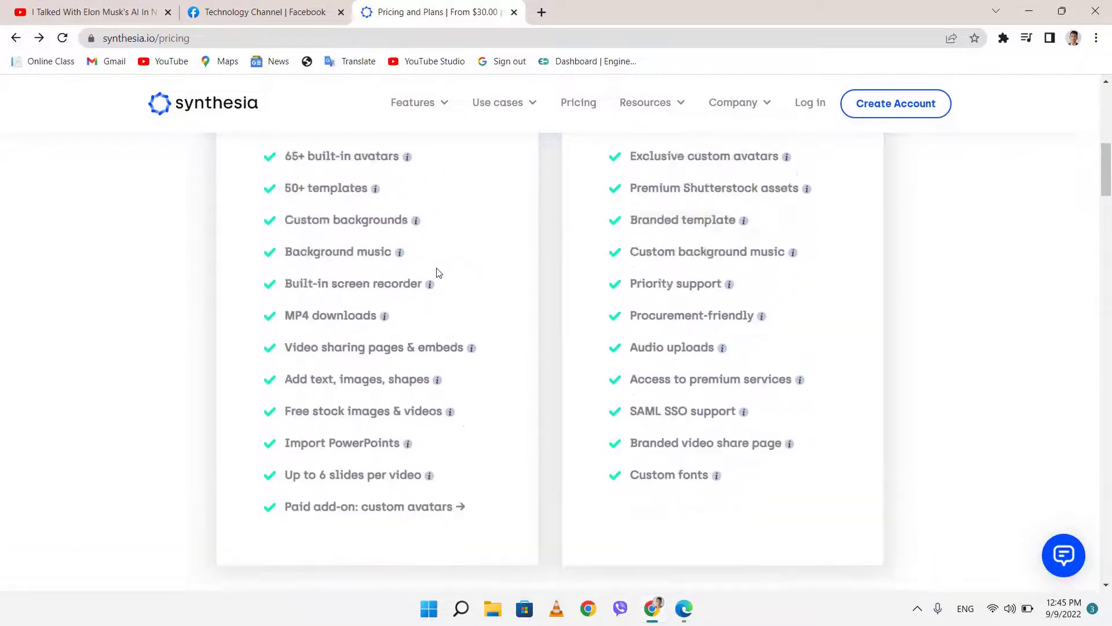
- Review the Personal and Corporate plan headings again, and go back from the pricing page to the video request thank-you page
{"action": "scroll", "coordinate": [761, 268], "scroll_direction": "up", "scroll_amount": 2}
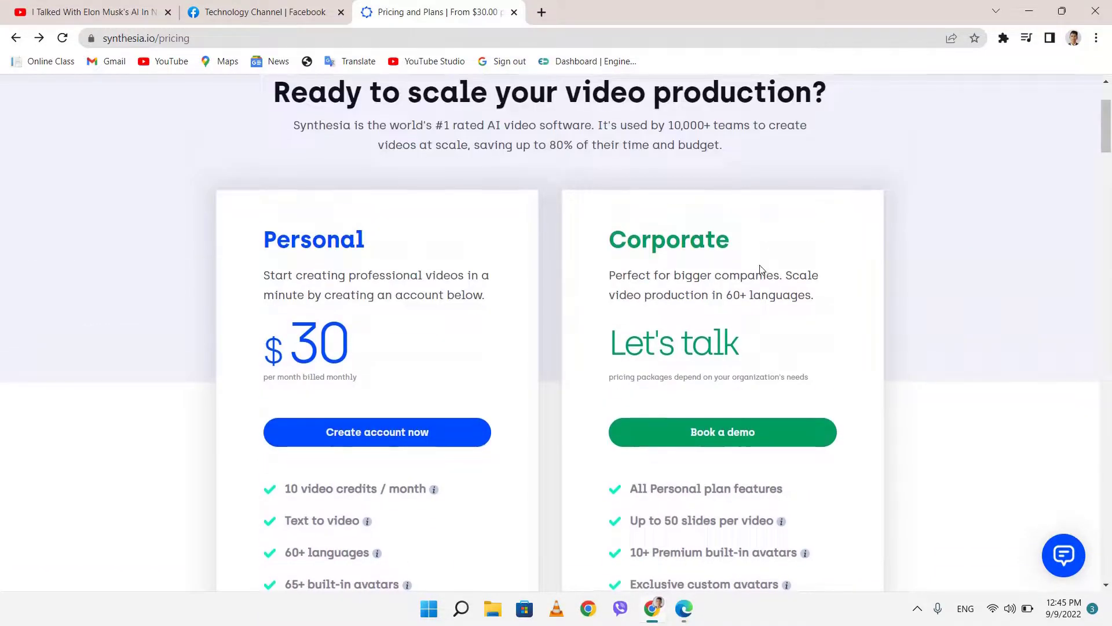
{"action": "scroll", "coordinate": [761, 268], "scroll_direction": "up", "scroll_amount": 2}
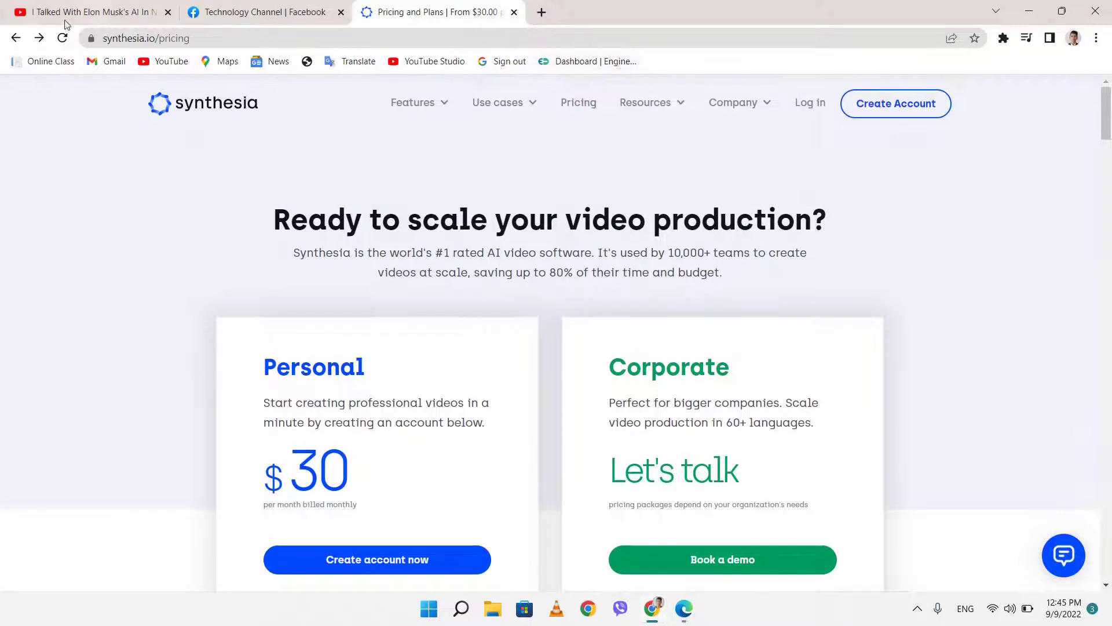
{"action": "left_click", "coordinate": [16, 38]}
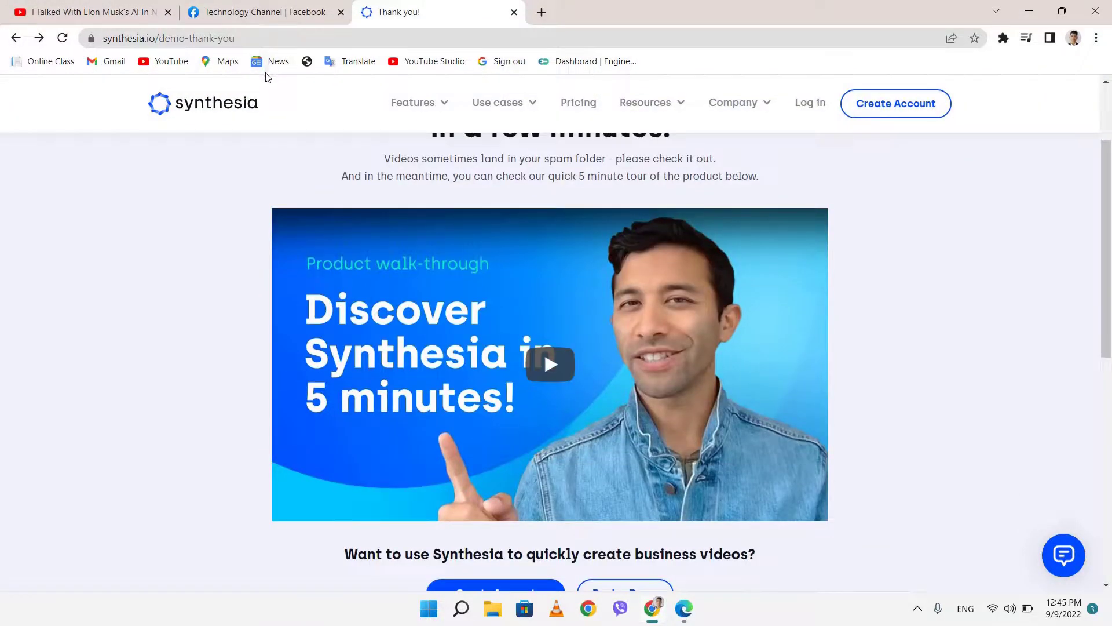
- View the Technology Channel Facebook post and the YouTube video about AI in Nepali, and return to Synthesia's thank-you page
{"action": "left_click", "coordinate": [266, 12]}
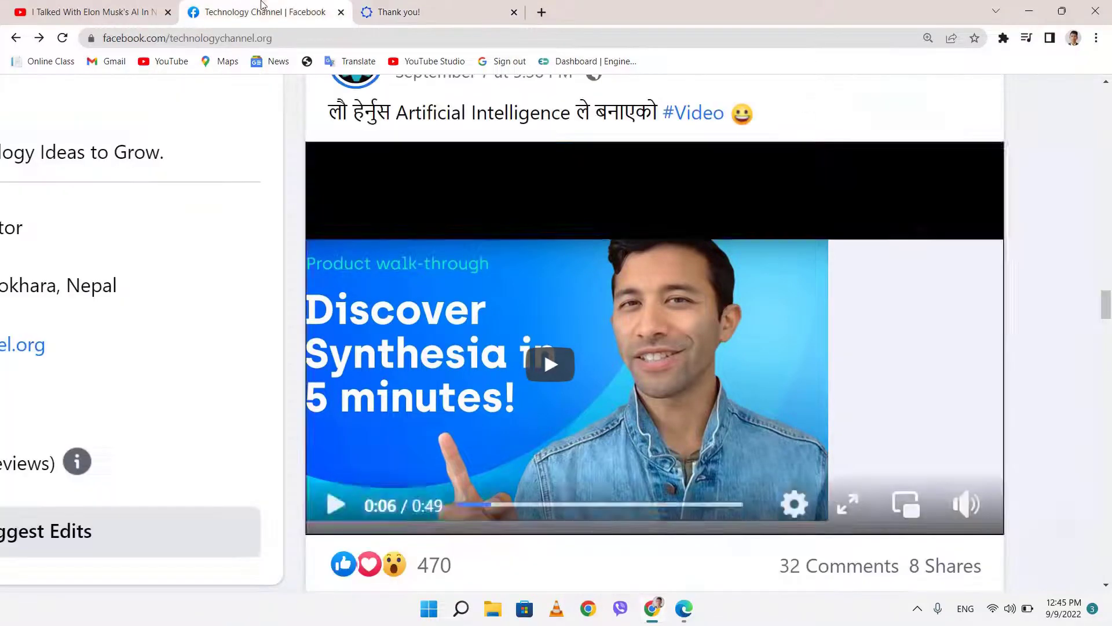
{"action": "left_click", "coordinate": [87, 12]}
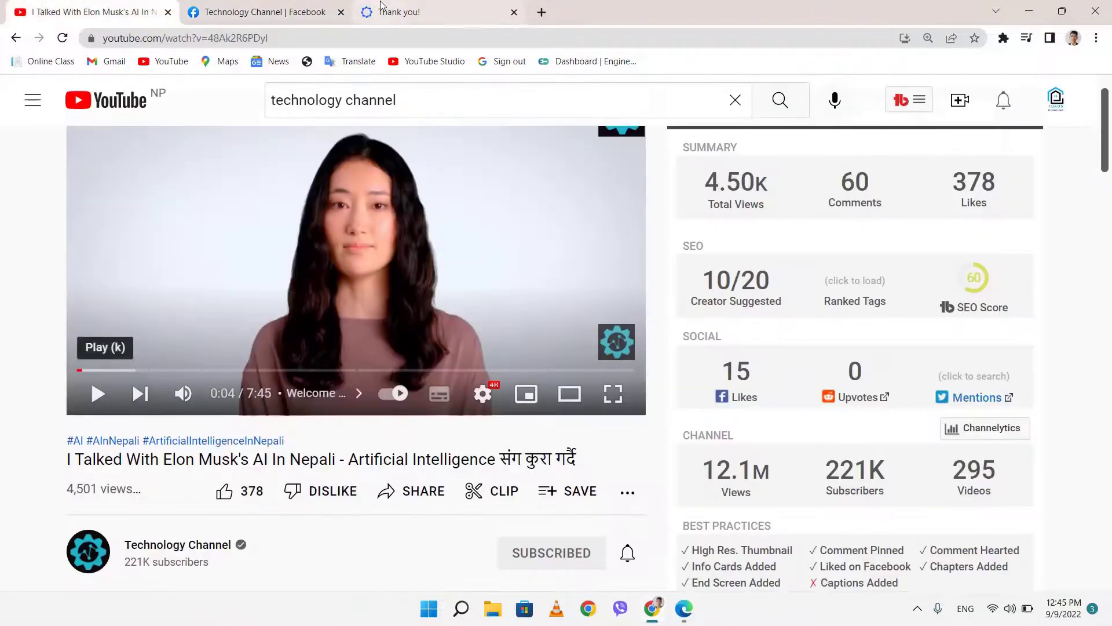
{"action": "left_click", "coordinate": [382, 11]}
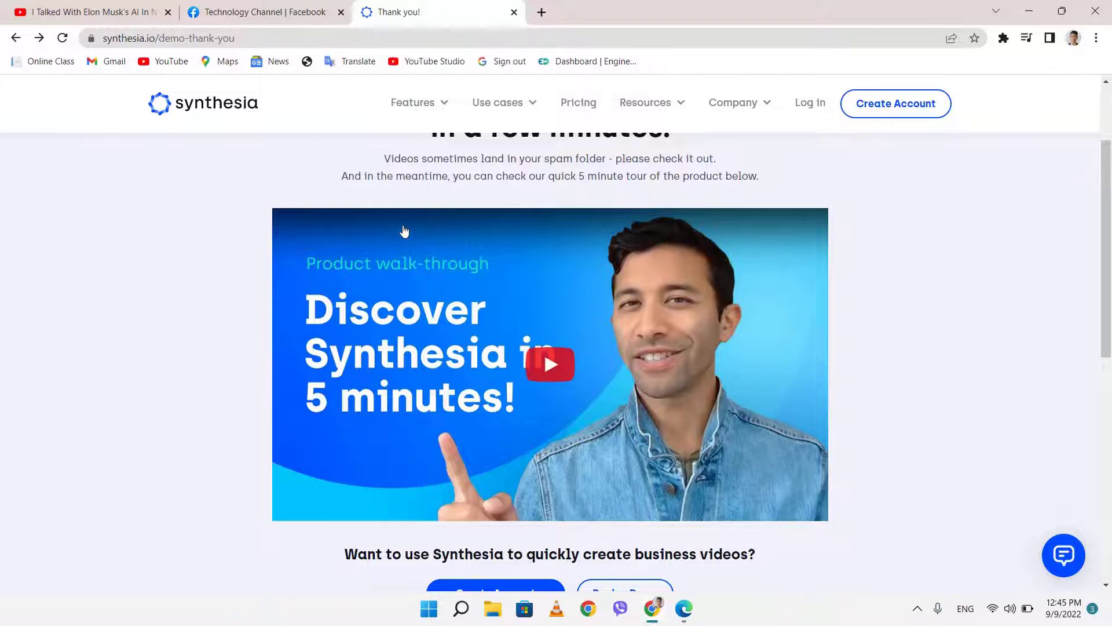
{"action": "scroll", "coordinate": [403, 230], "scroll_direction": "up", "scroll_amount": 3}
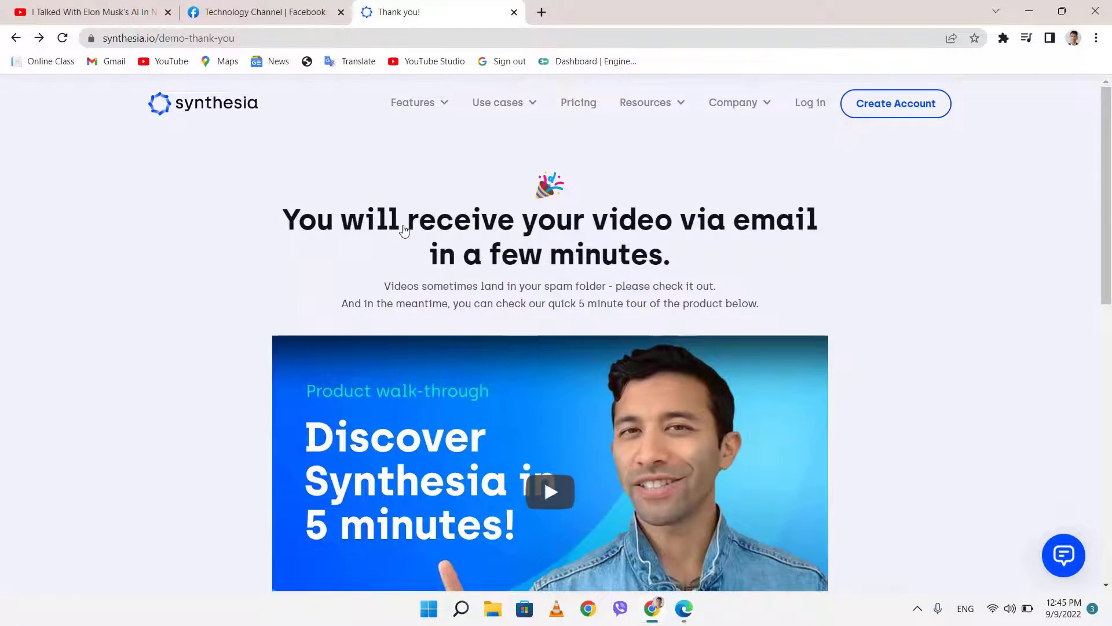